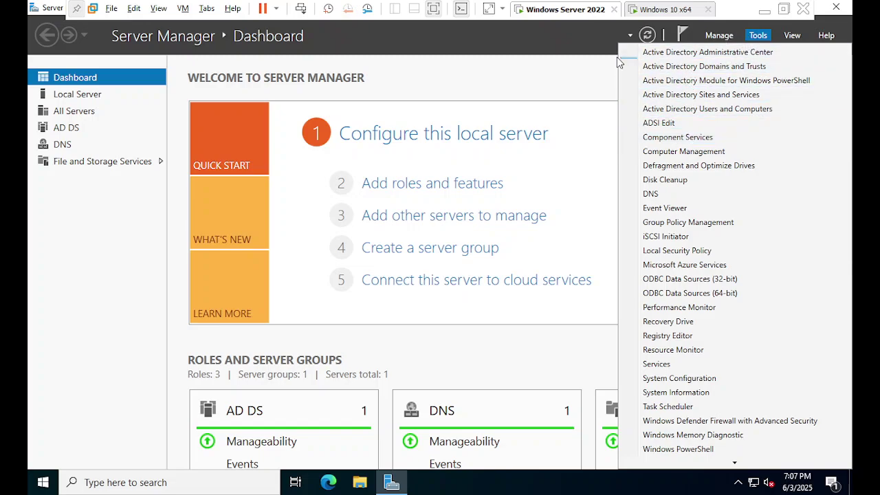
Start the Add Roles and Features Wizard for the server and move its window clear of the navigation pane
{"action": "left_click", "coordinate": [566, 57]}
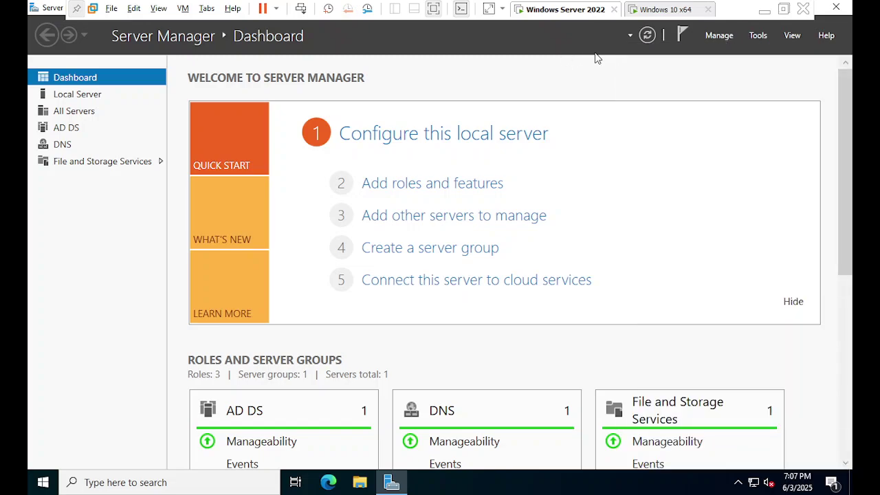
{"action": "left_click", "coordinate": [724, 43]}
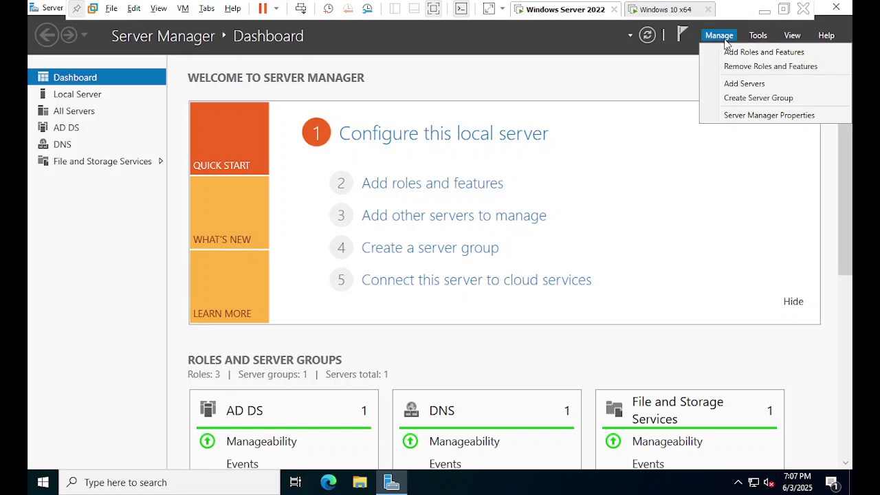
{"action": "left_click", "coordinate": [757, 55]}
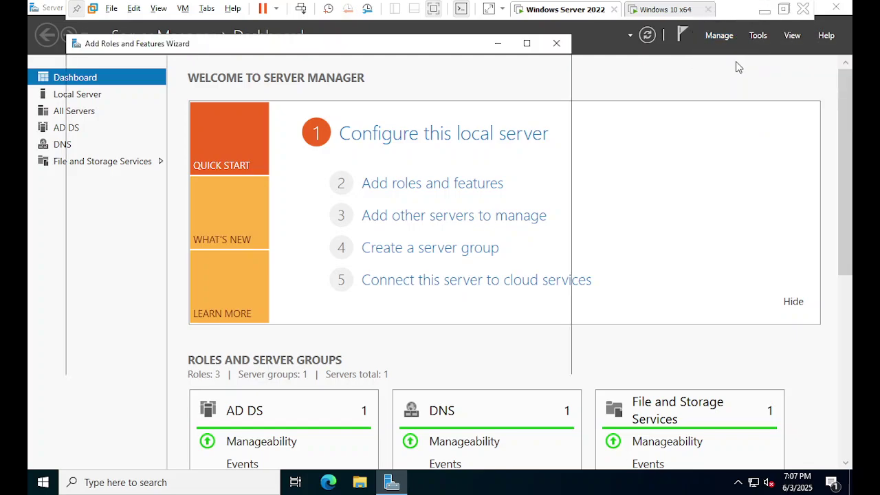
{"action": "left_click_drag", "start_coordinate": [310, 46], "coordinate": [399, 60]}
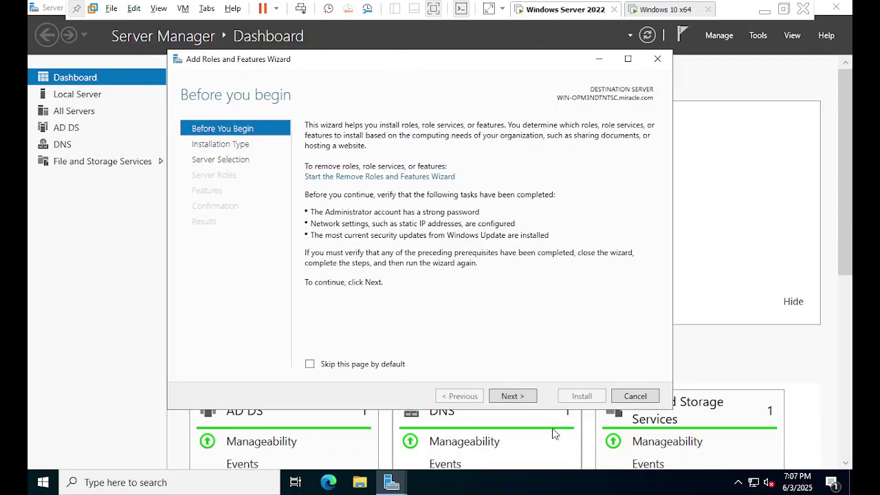
Choose a role-based or feature-based installation and target the Windows Server 2022 machine from the server pool
{"action": "left_click", "coordinate": [513, 396]}
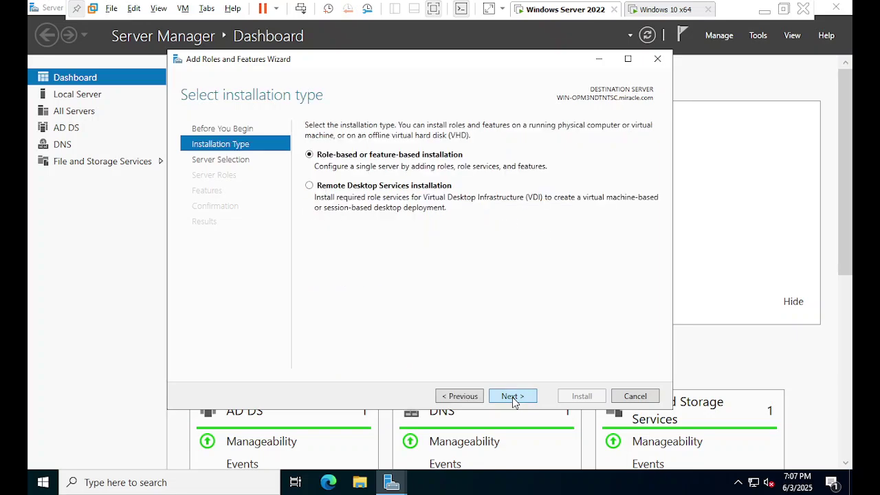
{"action": "left_click", "coordinate": [333, 162]}
{"action": "left_click", "coordinate": [508, 398]}
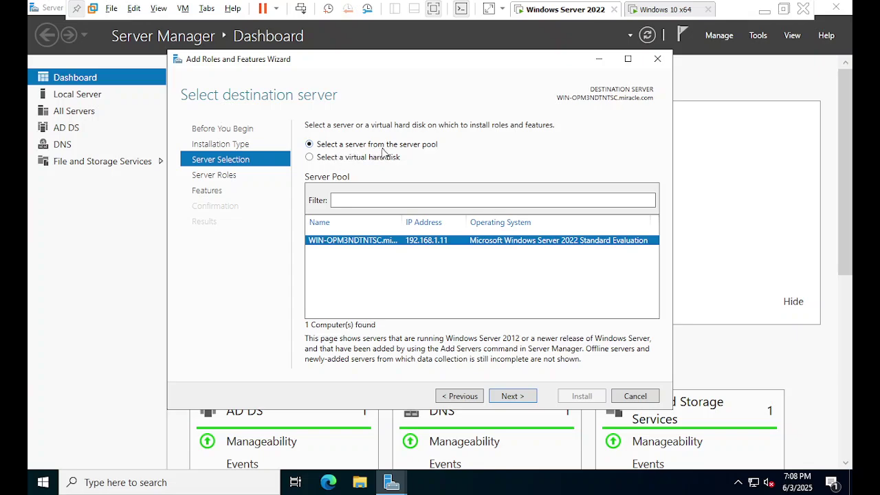
{"action": "left_click", "coordinate": [420, 149]}
{"action": "left_click", "coordinate": [508, 402]}
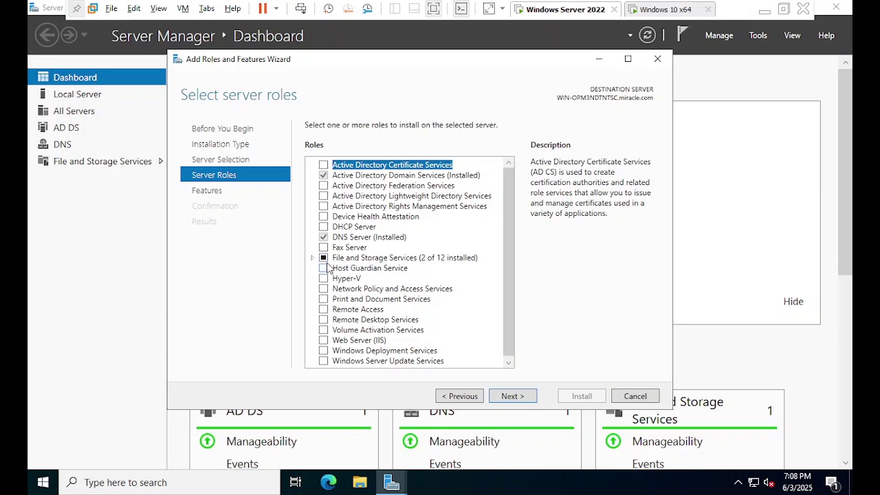
Select the File Server Resource Manager role under File and iSCSI Services, including its required management tools
{"action": "key", "text": "ctrl"}
{"action": "key", "text": "ctrl"}
{"action": "key", "text": "ctrl"}
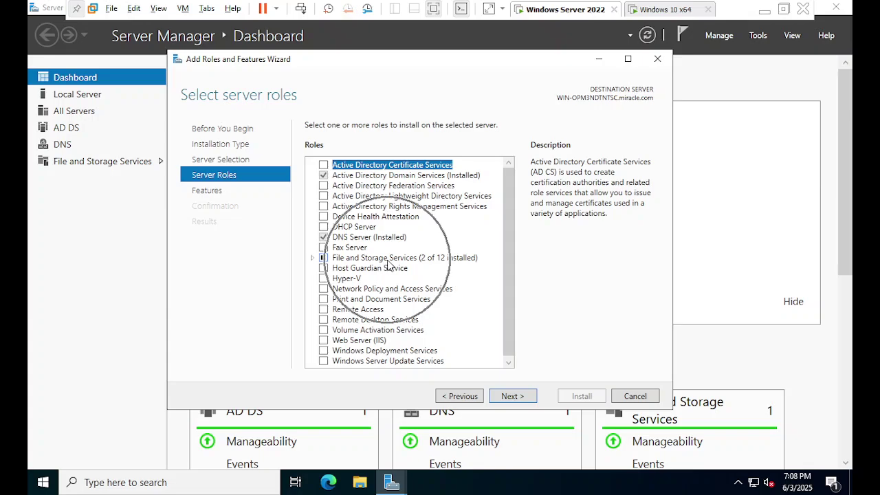
{"action": "key", "text": "ctrl"}
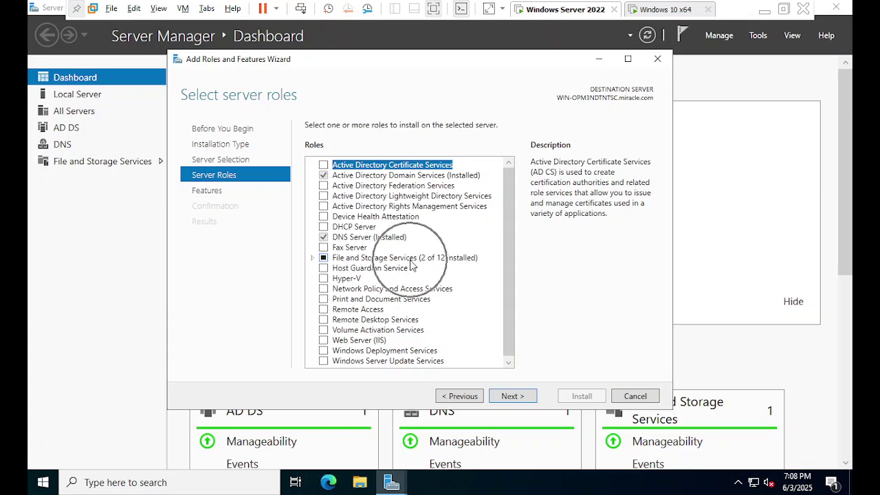
{"action": "left_click", "coordinate": [312, 258]}
{"action": "scroll", "coordinate": [322, 272], "scroll_direction": "down", "scroll_amount": 1}
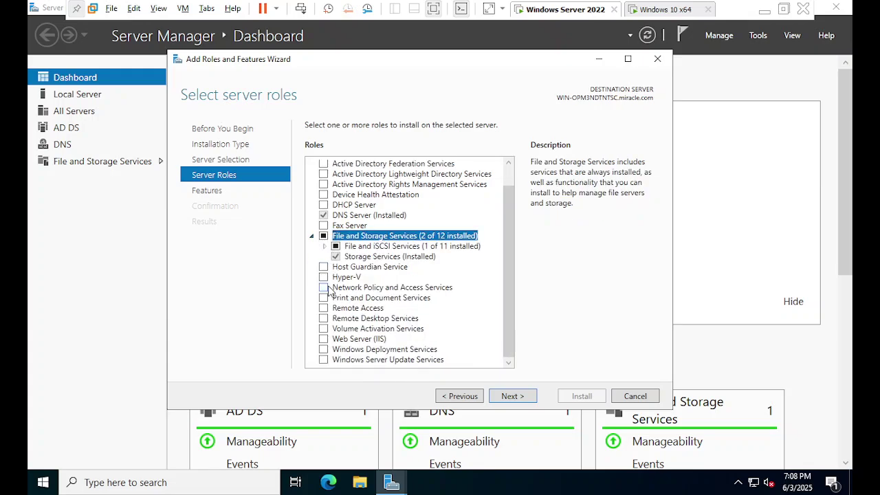
{"action": "left_click", "coordinate": [324, 247]}
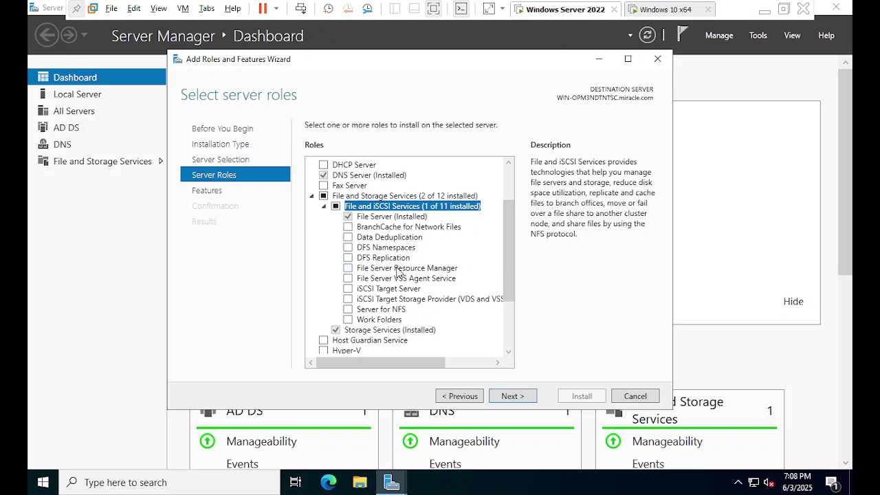
{"action": "left_click", "coordinate": [348, 268]}
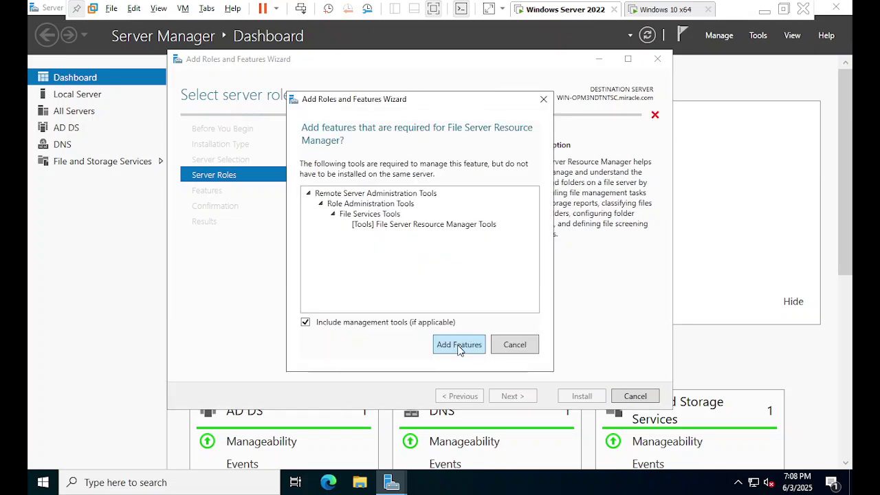
{"action": "left_click", "coordinate": [459, 346]}
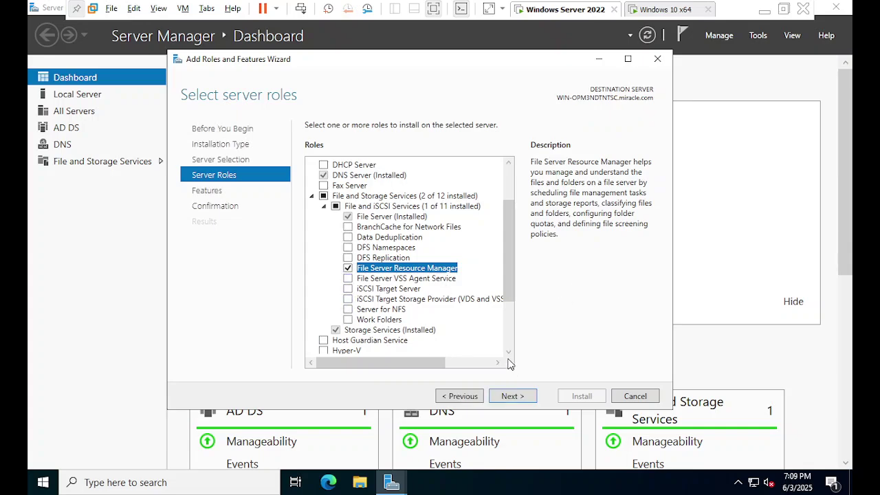
Accept the role selection and continue to the installation confirmation without adding any further features
{"action": "scroll", "coordinate": [509, 364], "scroll_direction": "down", "scroll_amount": 2}
{"action": "scroll", "coordinate": [509, 364], "scroll_direction": "up", "scroll_amount": 2}
{"action": "left_click", "coordinate": [512, 397]}
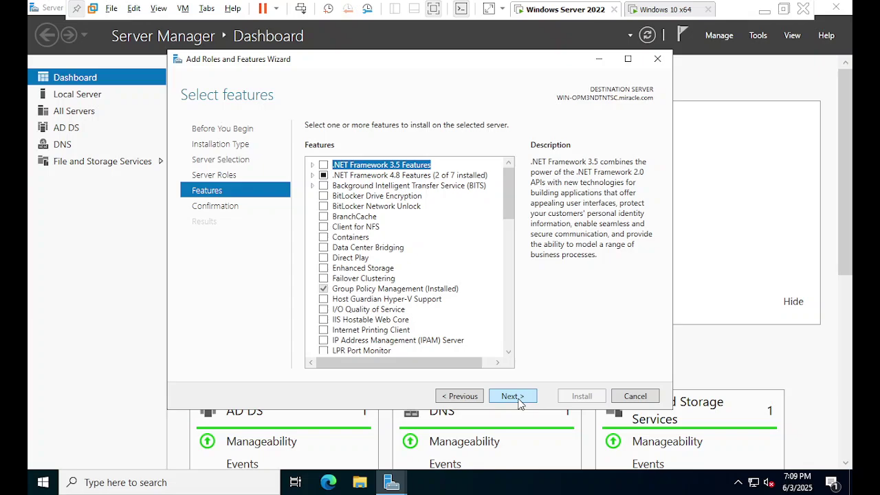
{"action": "left_click", "coordinate": [519, 402]}
{"action": "left_click", "coordinate": [520, 403]}
{"action": "mouse_move", "coordinate": [509, 193]}
{"action": "left_mouse_down"}
{"action": "mouse_move", "coordinate": [512, 330]}
{"action": "mouse_move", "coordinate": [503, 180]}
{"action": "left_mouse_up"}
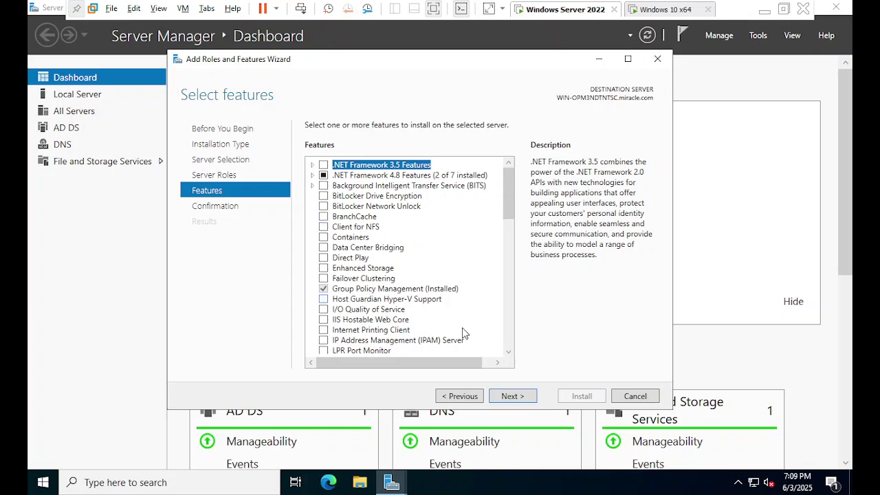
{"action": "left_click", "coordinate": [518, 400]}
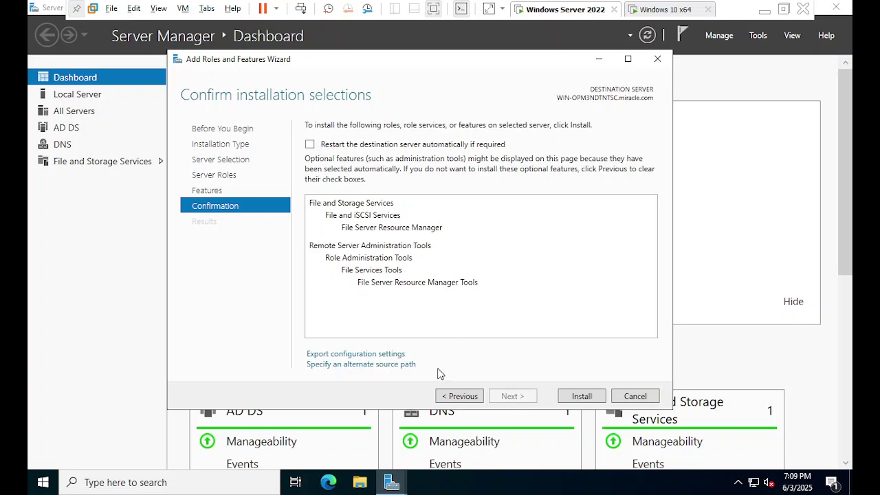
Install File Server Resource Manager with its tools and close the wizard once the installation finishes
{"action": "left_click", "coordinate": [577, 400]}
{"action": "left_click", "coordinate": [577, 400]}
{"action": "left_click", "coordinate": [582, 398]}
{"action": "left_click", "coordinate": [582, 397]}
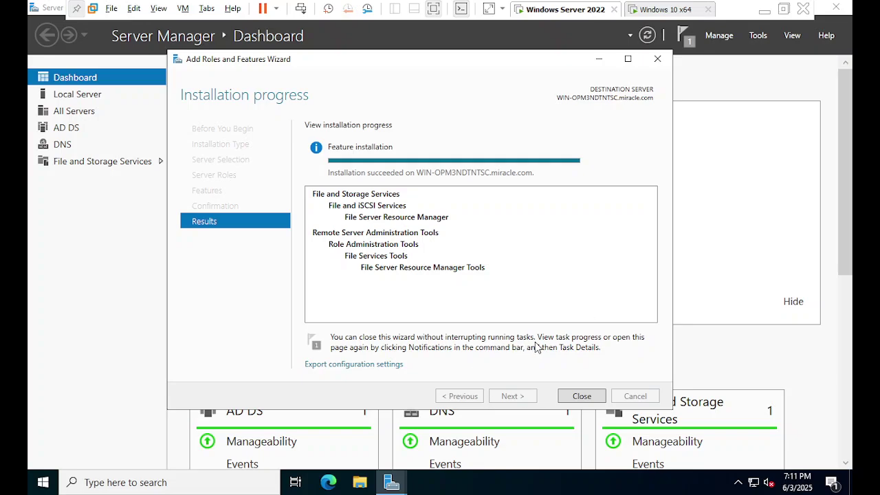
{"action": "left_click", "coordinate": [581, 396]}
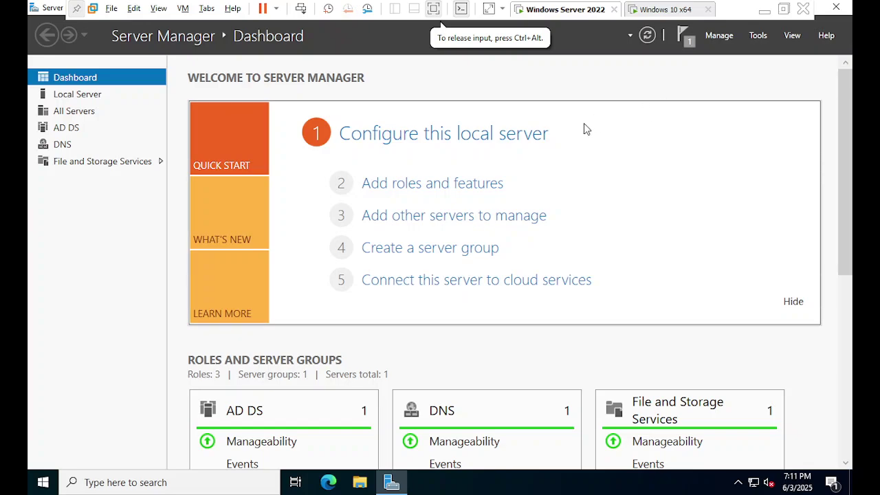
Review the feature installation in the server's task details and notifications, then close the window
{"action": "left_click", "coordinate": [688, 42]}
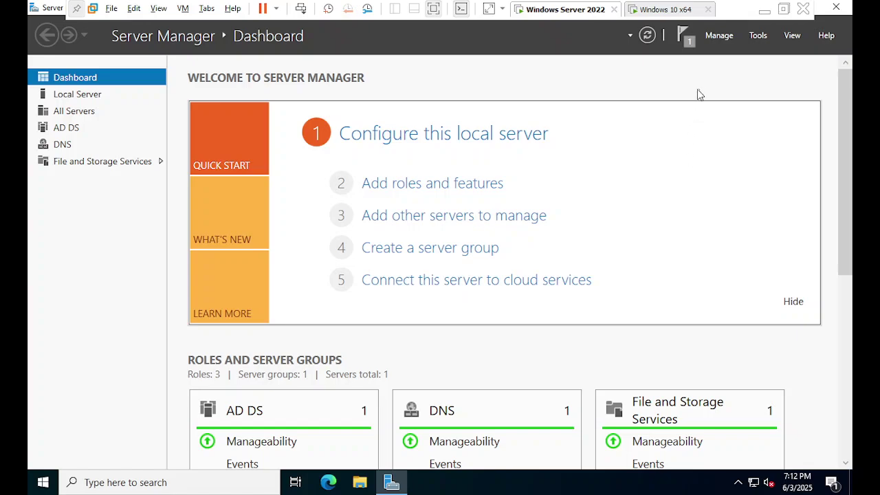
{"action": "mouse_move", "coordinate": [688, 35]}
{"action": "left_click", "coordinate": [528, 137]}
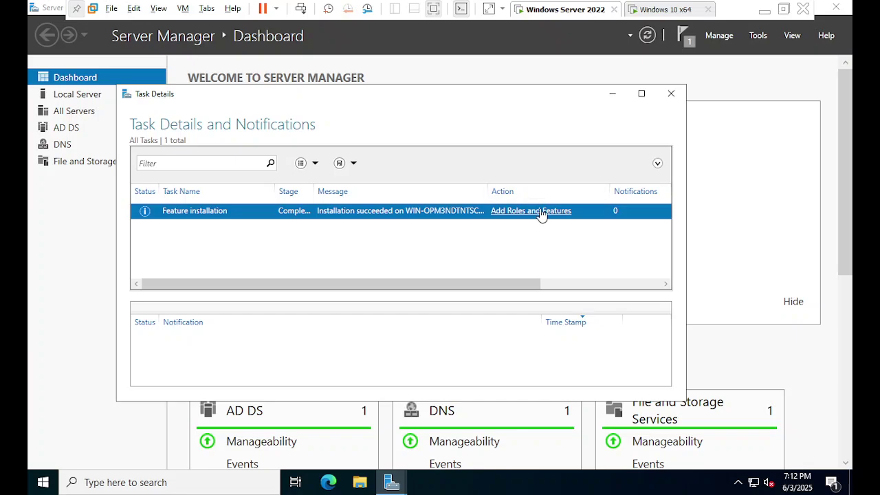
{"action": "left_click", "coordinate": [672, 95]}
Locate File Server Resource Manager among the server's administrative tools
{"action": "left_click", "coordinate": [764, 38]}
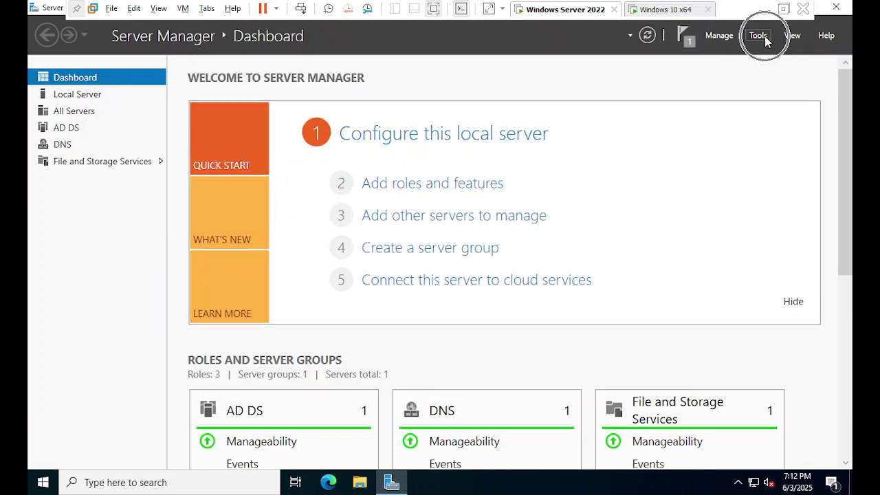
{"action": "left_click", "coordinate": [764, 38]}
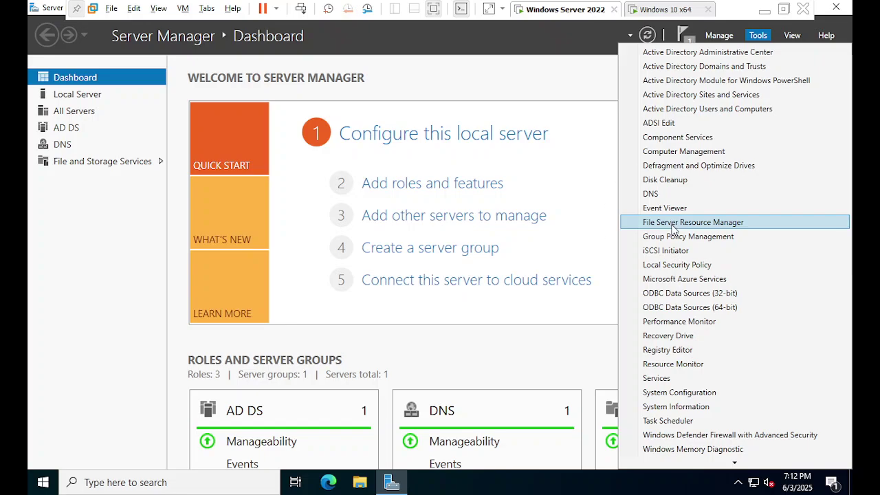
{"action": "left_click", "coordinate": [685, 227]}
Switch to the Windows 10 x64 virtual machine and inspect the mapped Z: home drive under This PC
{"action": "left_click", "coordinate": [650, 9]}
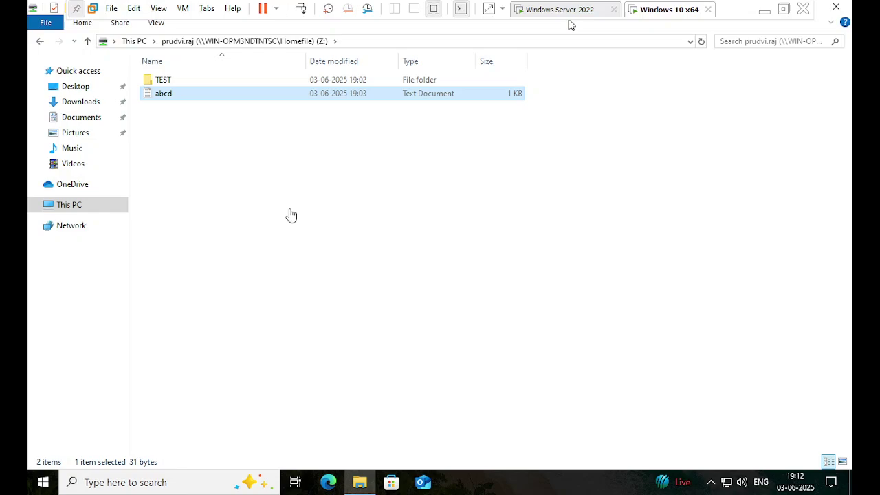
{"action": "left_click", "coordinate": [84, 212]}
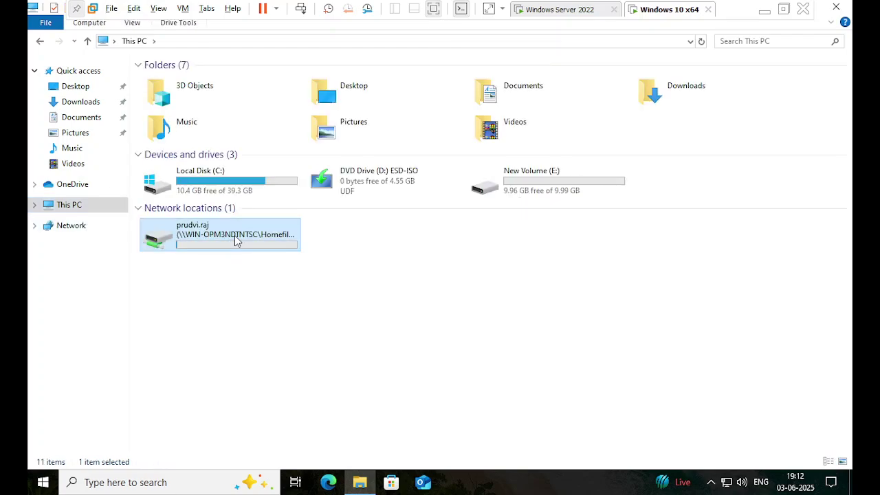
{"action": "double_click", "coordinate": [238, 240]}
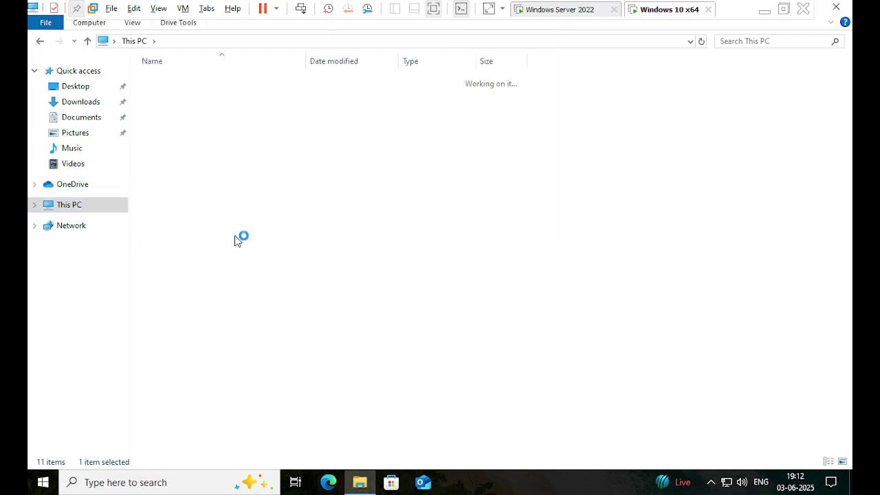
{"action": "left_click", "coordinate": [57, 207]}
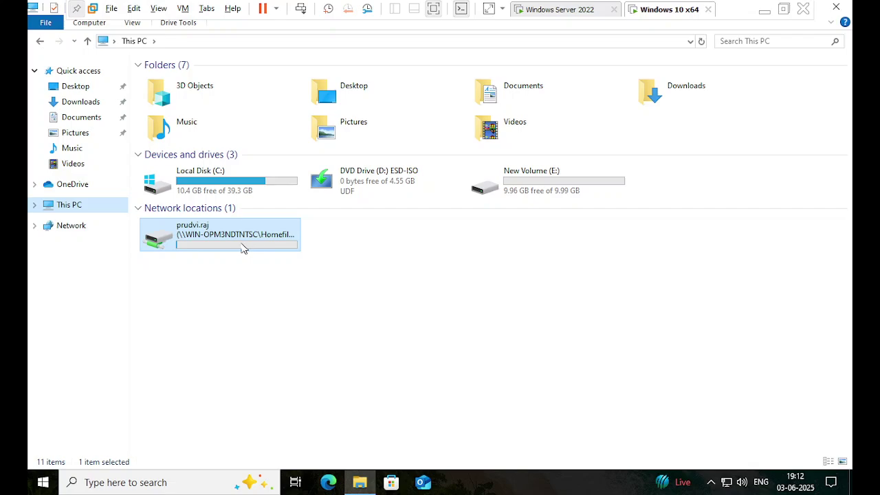
Switch to the Windows Server 2022 machine and check the free space of New Volume (E:) in File Explorer
{"action": "left_click", "coordinate": [550, 9]}
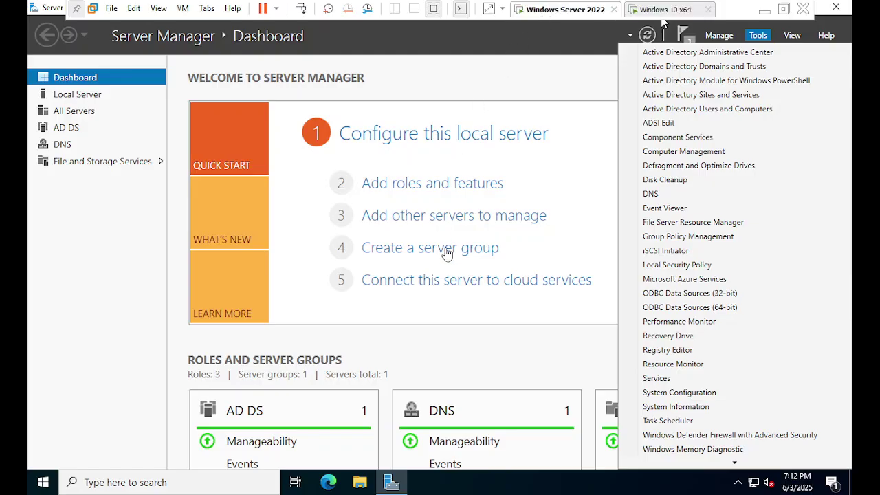
{"action": "left_click", "coordinate": [361, 482]}
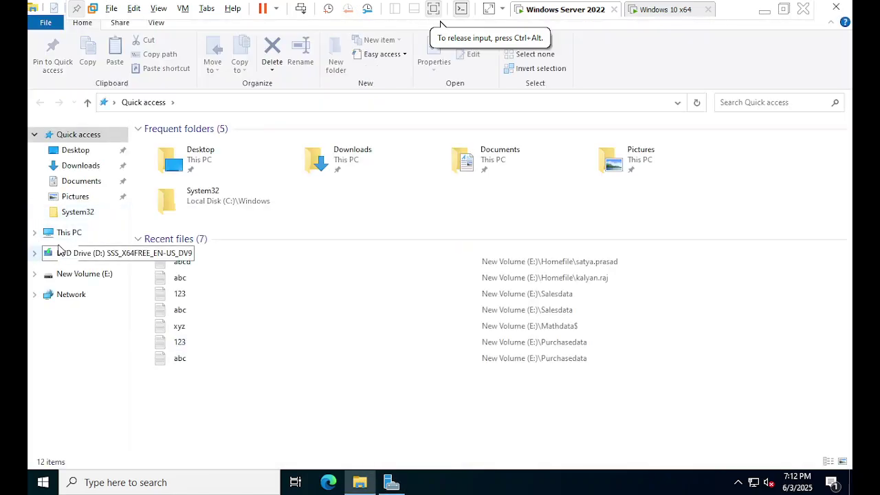
{"action": "left_click", "coordinate": [69, 233]}
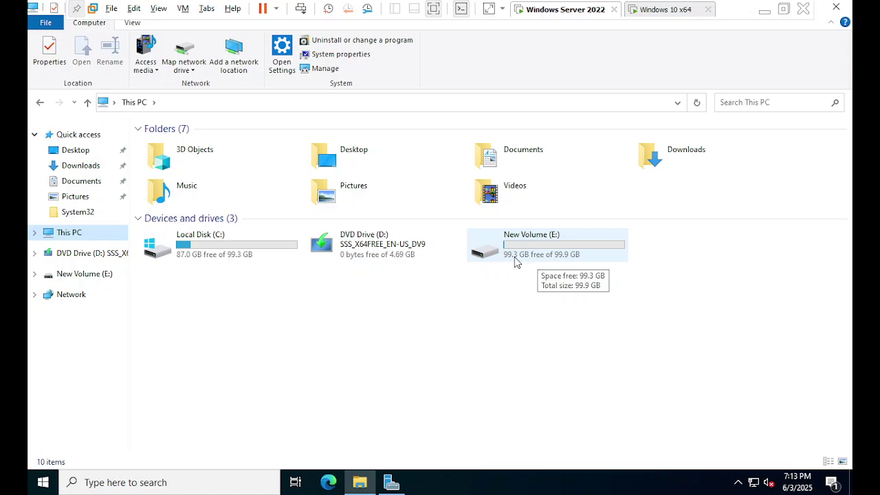
Open the properties of the mapped Z: drive on the Windows 10 machine and compare its capacity with the server's E: volume
{"action": "left_click", "coordinate": [659, 10]}
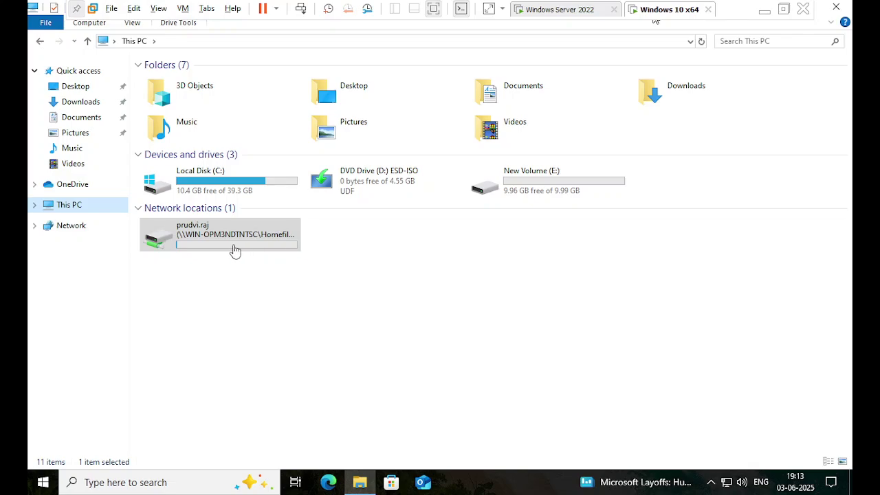
{"action": "left_click", "coordinate": [236, 240]}
{"action": "double_click", "coordinate": [258, 250]}
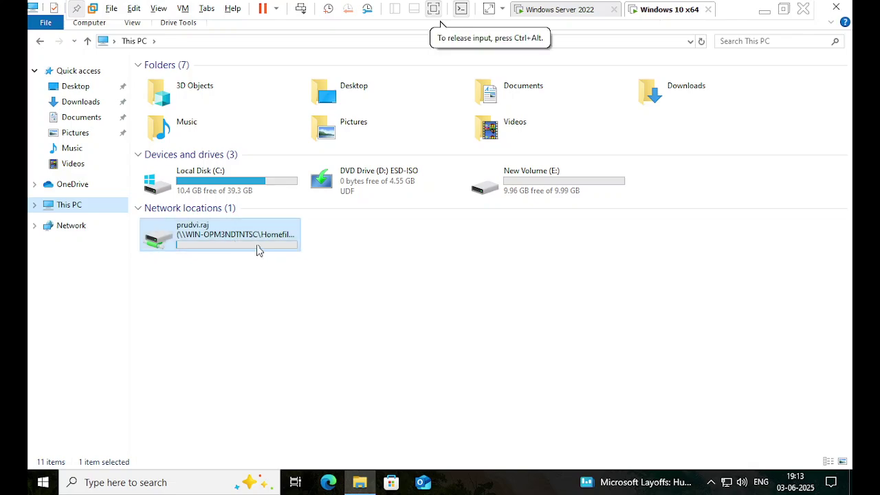
{"action": "right_click", "coordinate": [257, 244]}
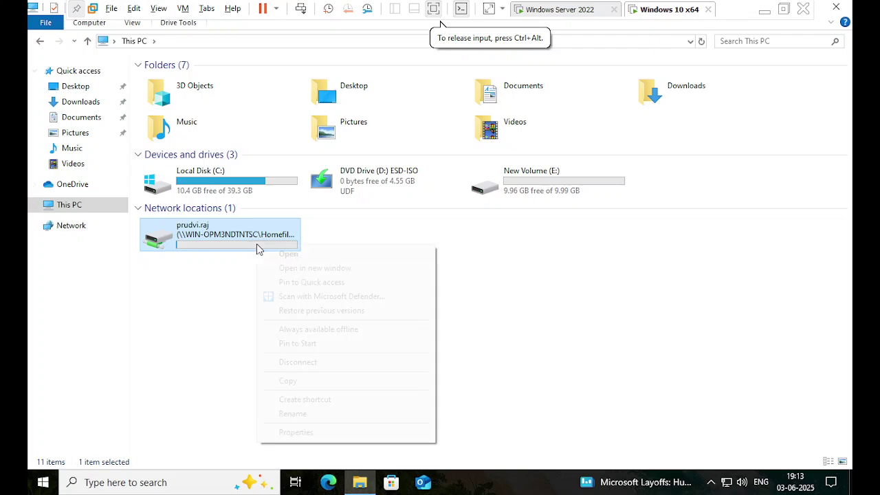
{"action": "left_click", "coordinate": [298, 432]}
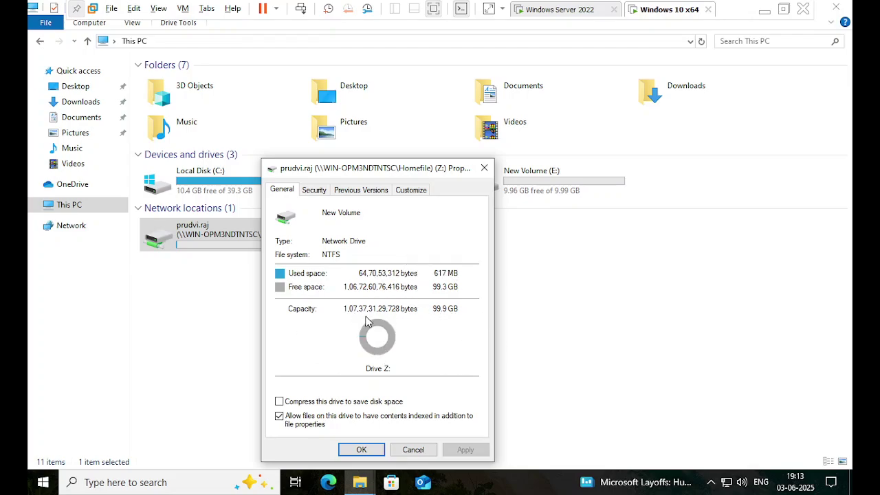
{"action": "left_click", "coordinate": [558, 15]}
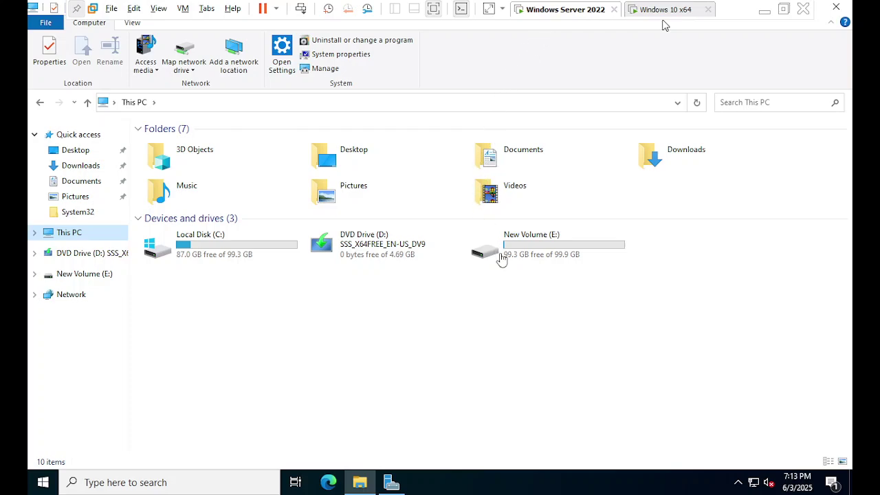
{"action": "left_click", "coordinate": [665, 17]}
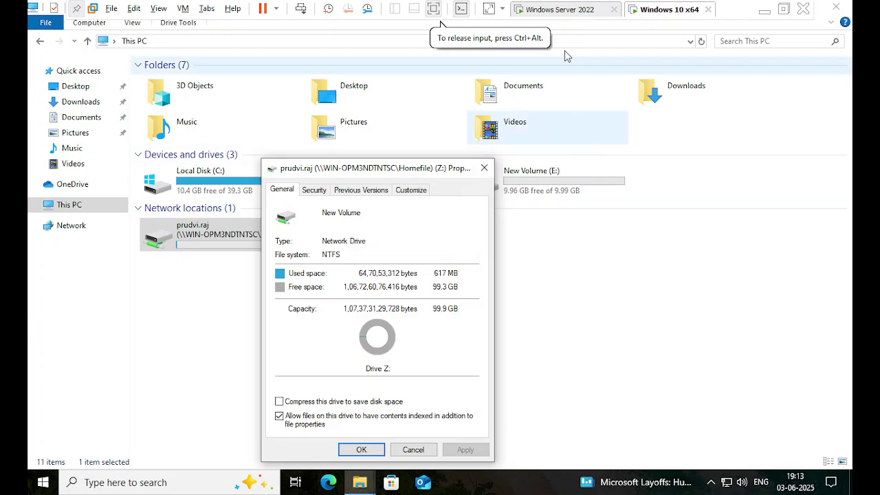
Close the Z: drive properties on the Windows 10 machine, return to Windows Server 2022 and close its File Explorer window
{"action": "left_click", "coordinate": [484, 170]}
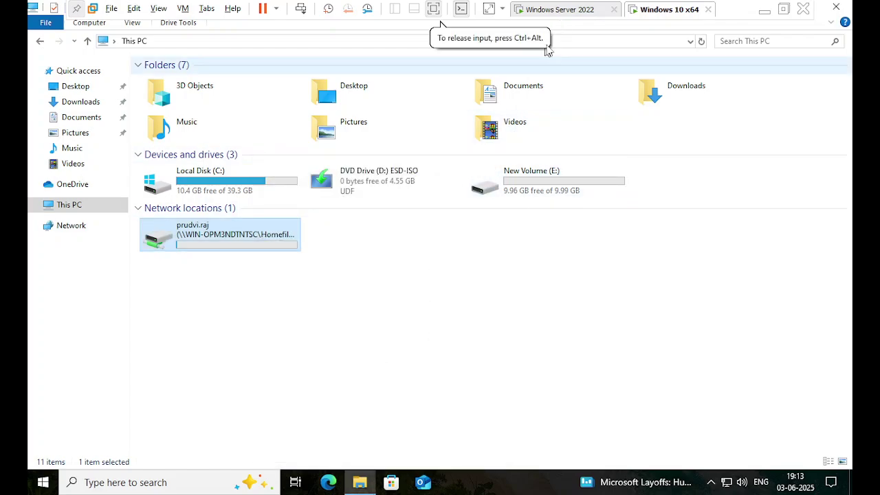
{"action": "left_click", "coordinate": [565, 11]}
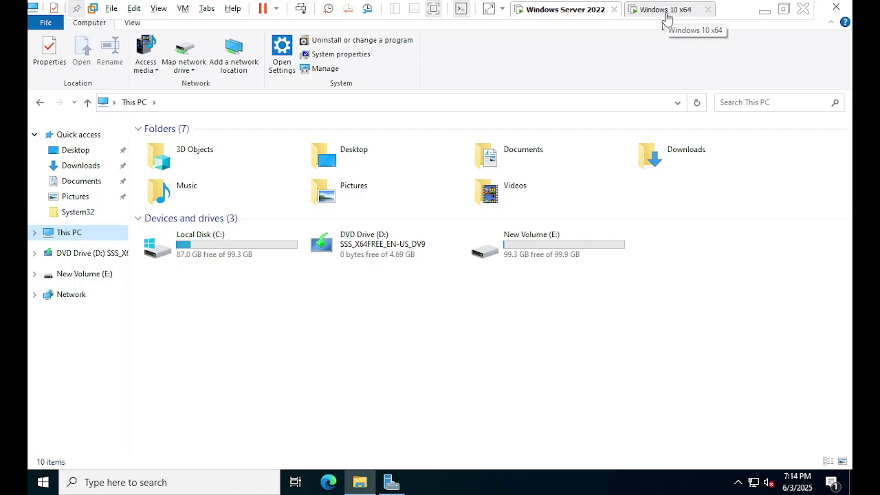
{"action": "left_click", "coordinate": [665, 19]}
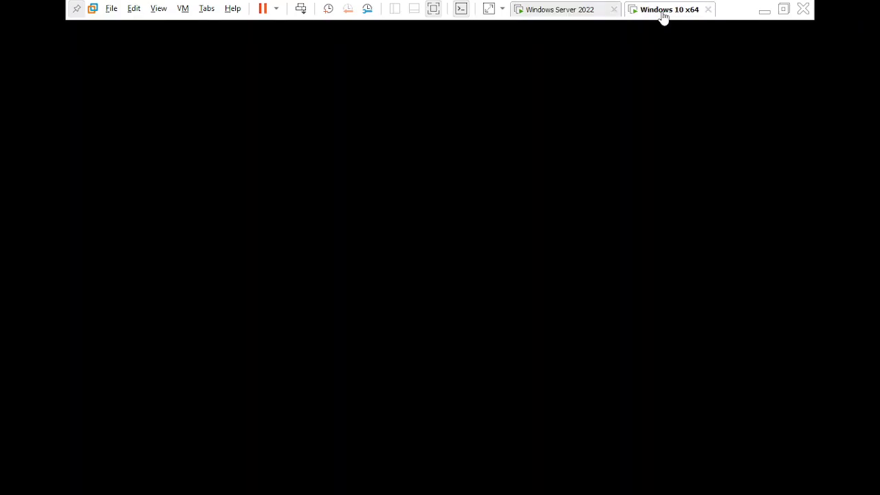
{"action": "left_click", "coordinate": [563, 17]}
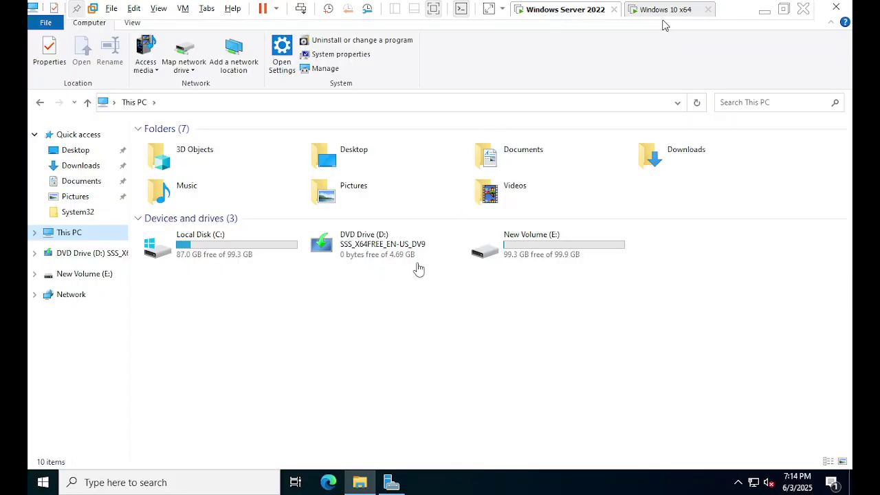
{"action": "left_click", "coordinate": [665, 25]}
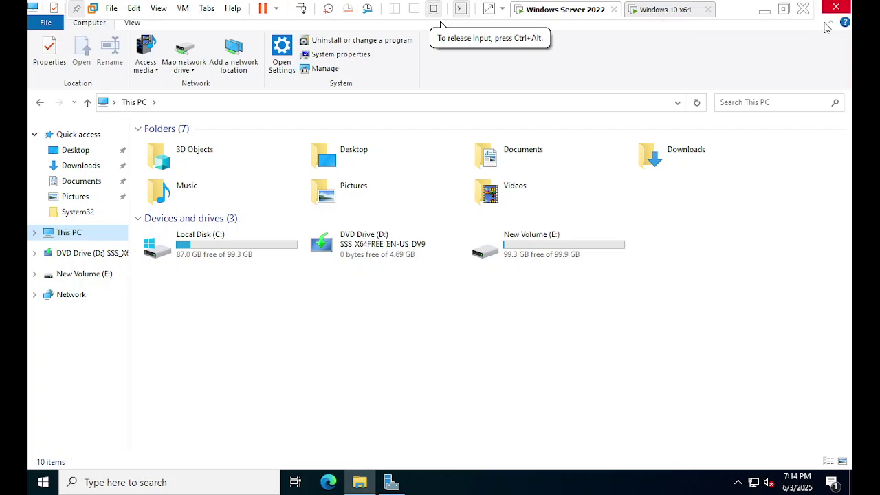
{"action": "left_click", "coordinate": [837, 8]}
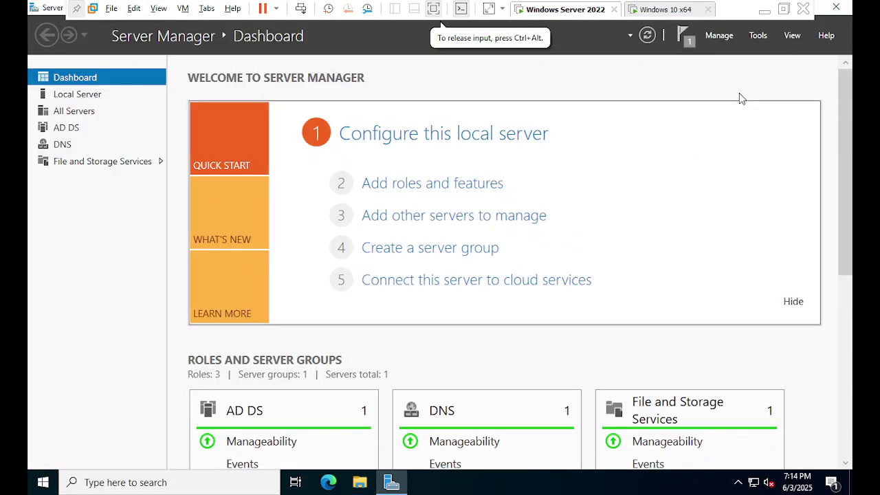
Open File Server Resource Manager on the server and display the Quota Templates under Quota Management
{"action": "left_click", "coordinate": [757, 35]}
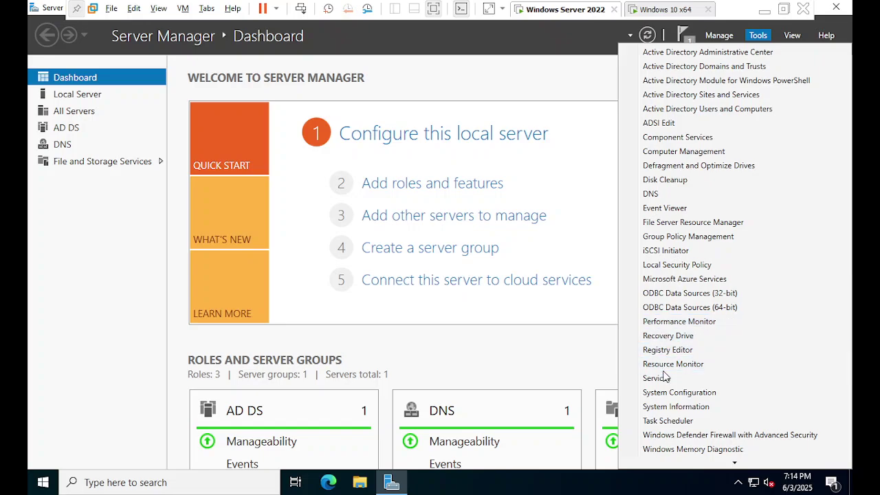
{"action": "left_click", "coordinate": [690, 222]}
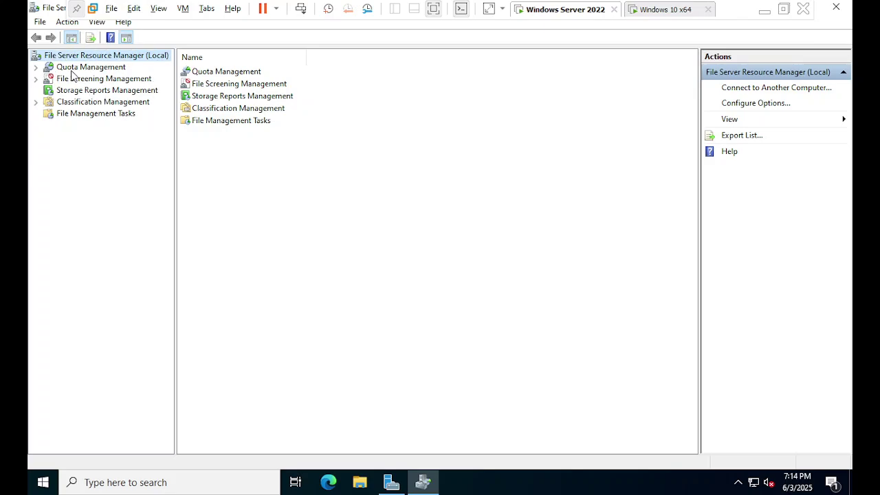
{"action": "left_click", "coordinate": [36, 67]}
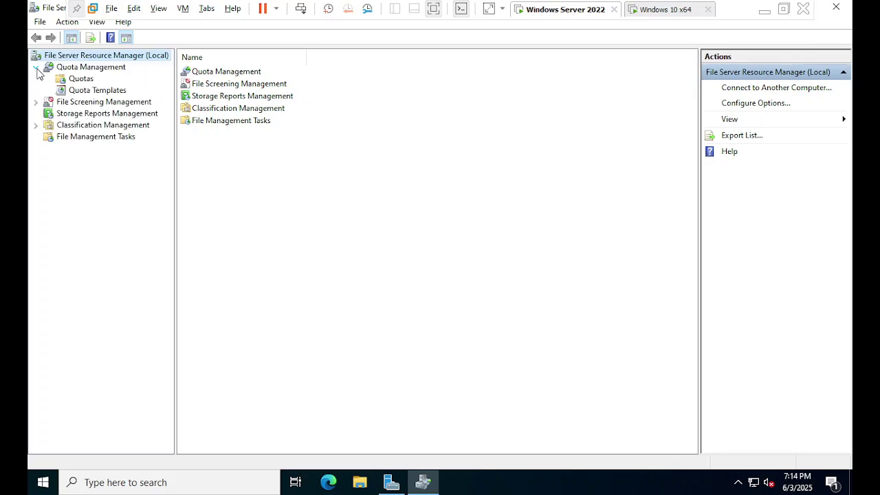
{"action": "left_click", "coordinate": [80, 79]}
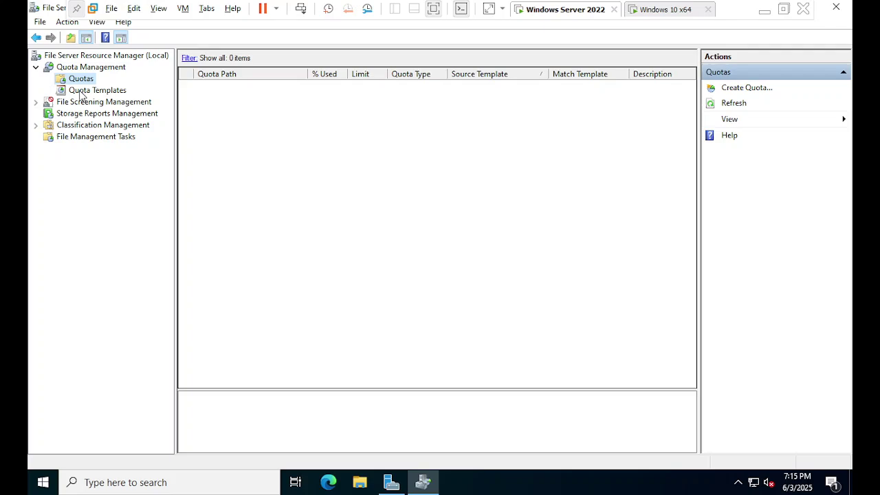
{"action": "left_click", "coordinate": [81, 91]}
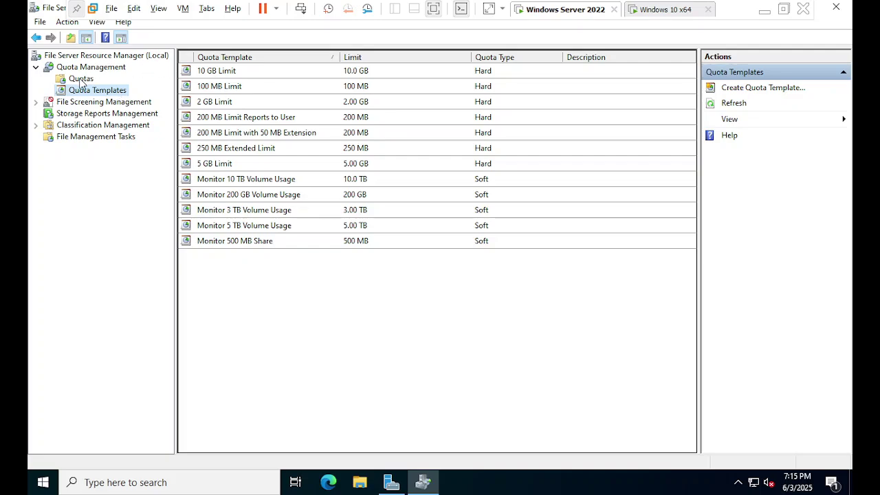
{"action": "key", "text": "ctrl"}
{"action": "key", "text": "ctrl"}
{"action": "key", "text": "ctrl"}
{"action": "key", "text": "ctrl"}
{"action": "key", "text": "ctrl"}
{"action": "key", "text": "ctrl"}
Start a new quota template and review the existing templates whose properties can be copied, without copying any
{"action": "right_click", "coordinate": [115, 93]}
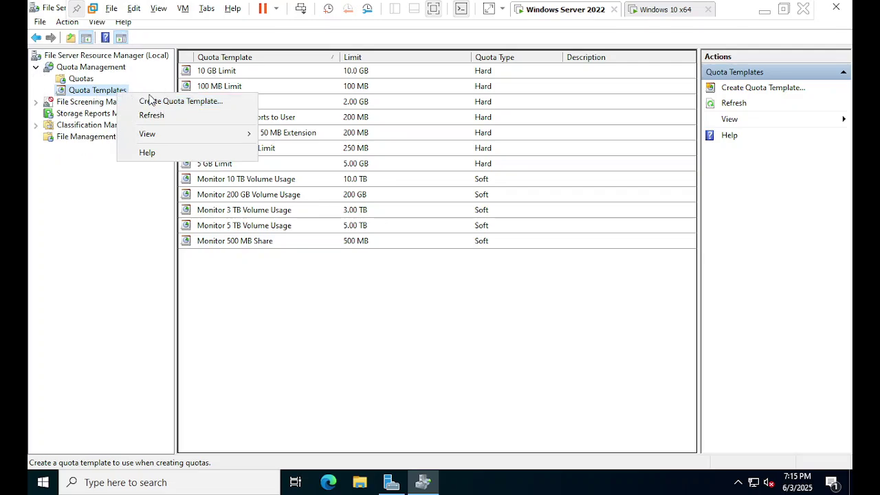
{"action": "left_click", "coordinate": [181, 105]}
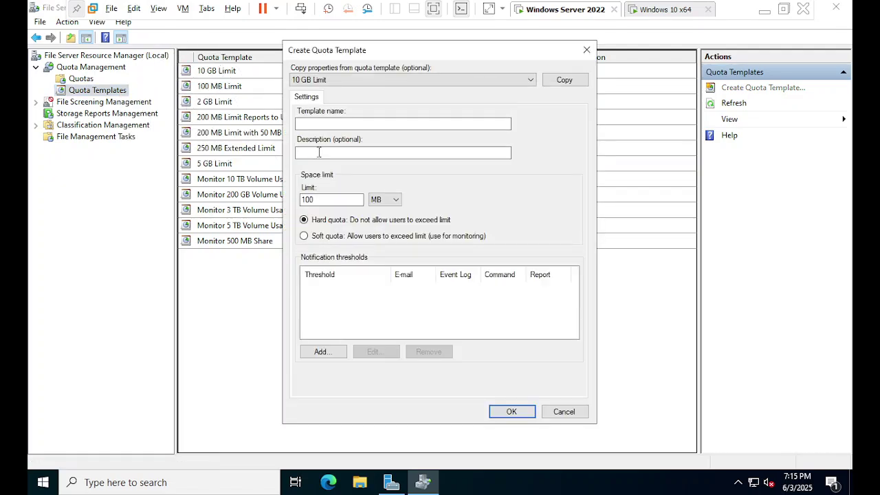
{"action": "left_click_drag", "start_coordinate": [420, 55], "coordinate": [421, 93]}
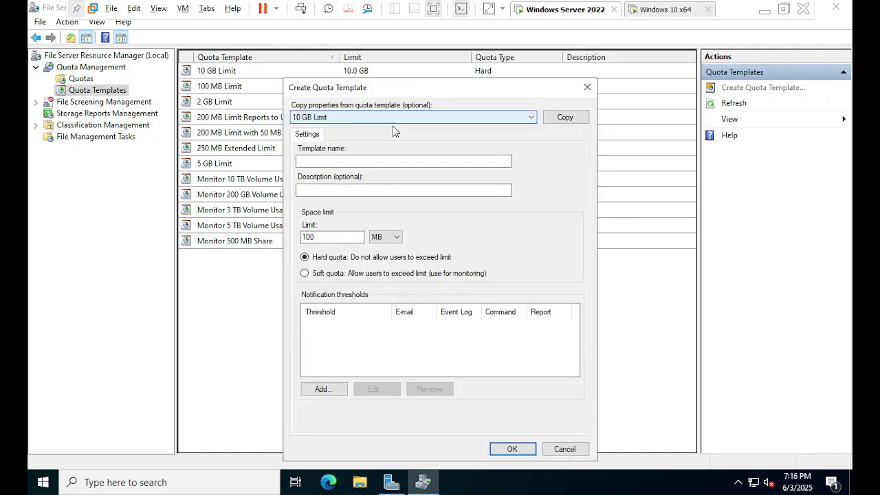
{"action": "left_click", "coordinate": [350, 119]}
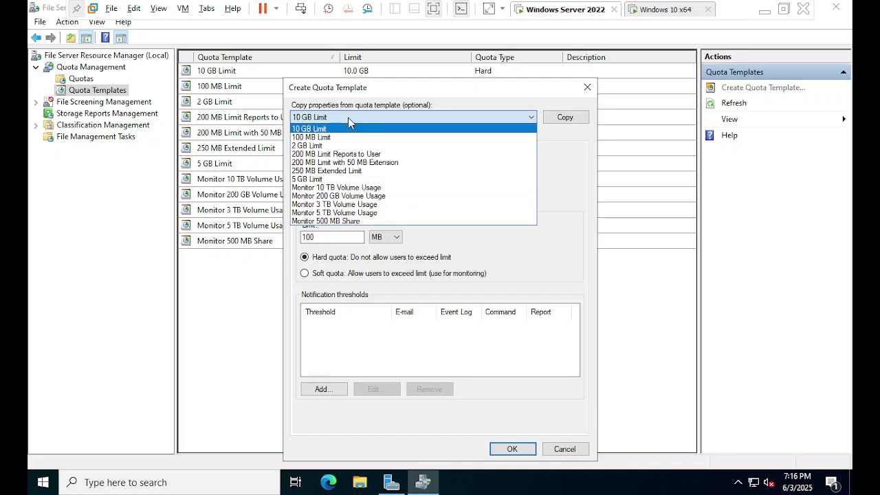
{"action": "left_click", "coordinate": [348, 118]}
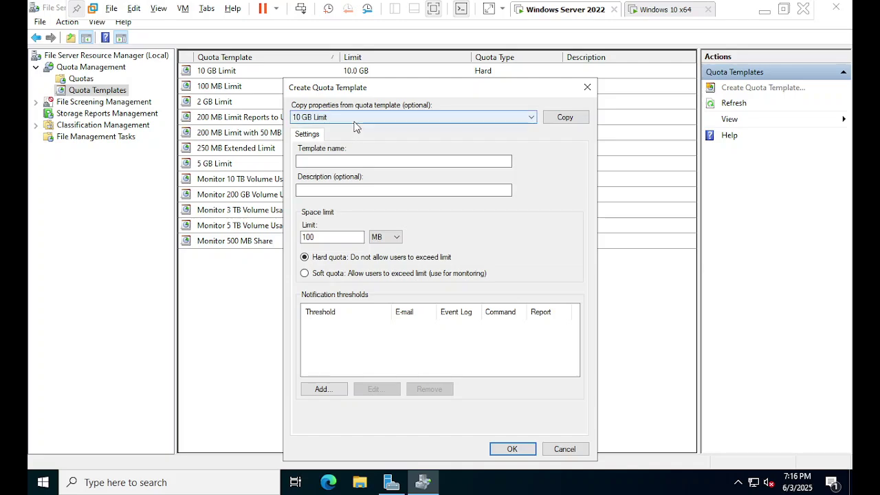
{"action": "left_click", "coordinate": [355, 160]}
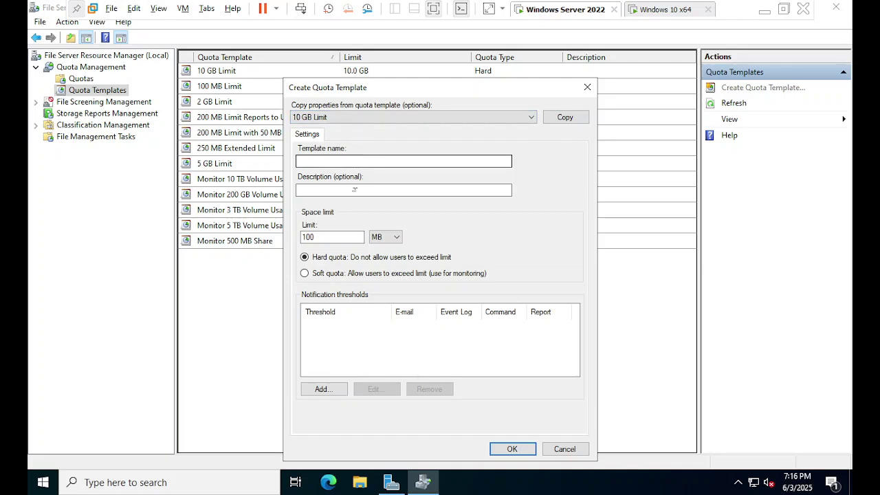
{"action": "left_click", "coordinate": [355, 118]}
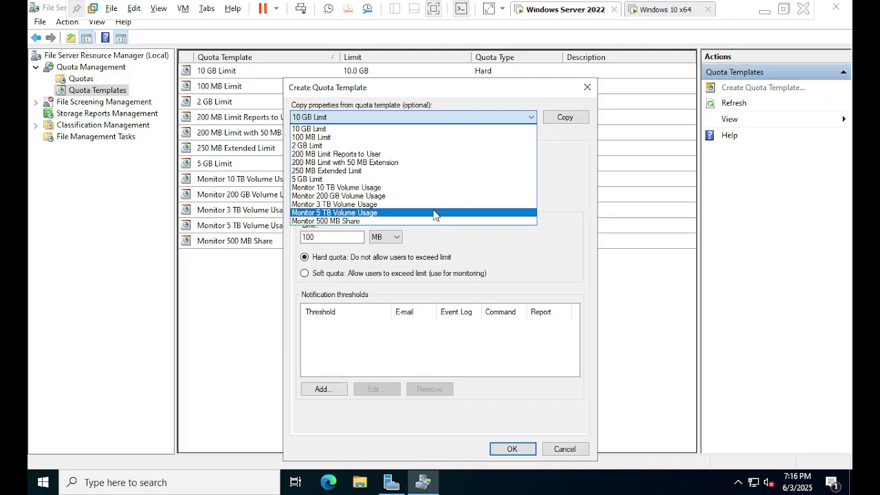
{"action": "left_click", "coordinate": [471, 88]}
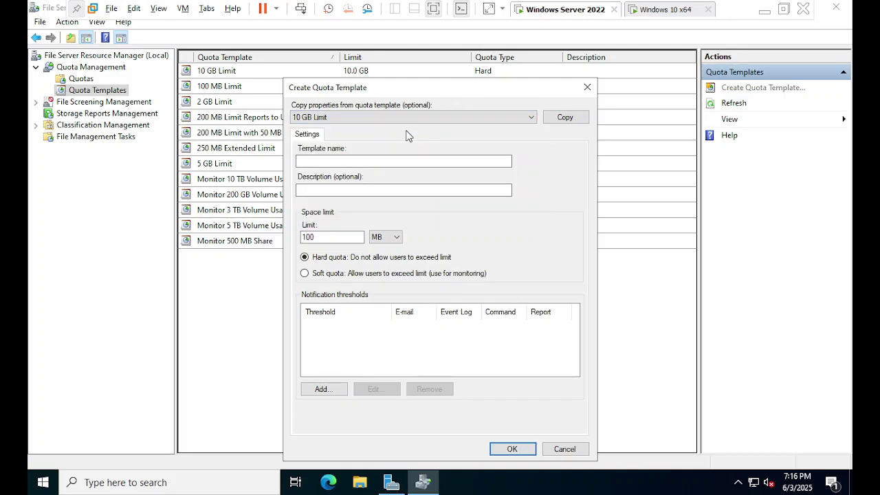
Name the quota template "3 GB Size for" followed by the user's first name, leaving the description empty
{"action": "left_click", "coordinate": [343, 161]}
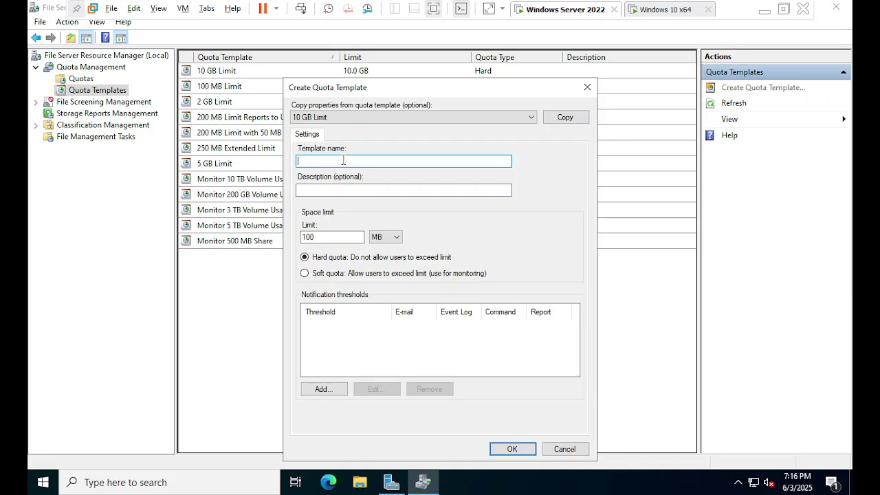
{"action": "type", "text": "3 GB Size for P"}
{"action": "type", "text": "rudvi"}
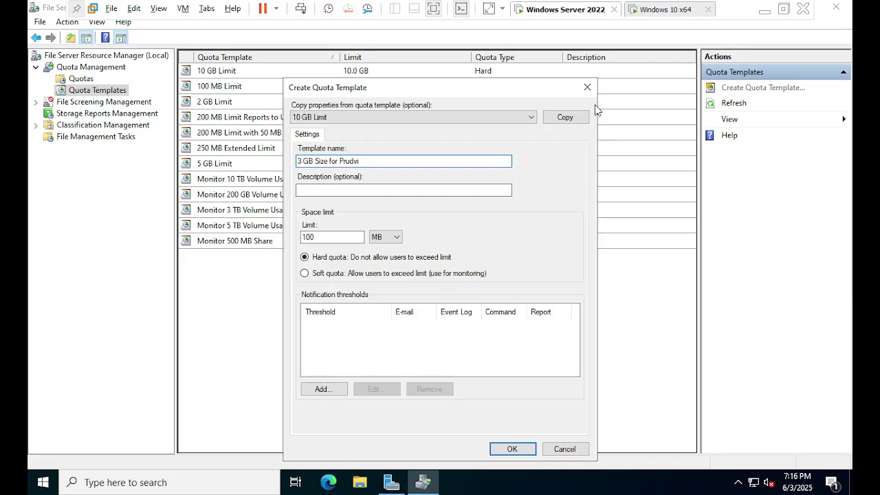
{"action": "left_click", "coordinate": [360, 190]}
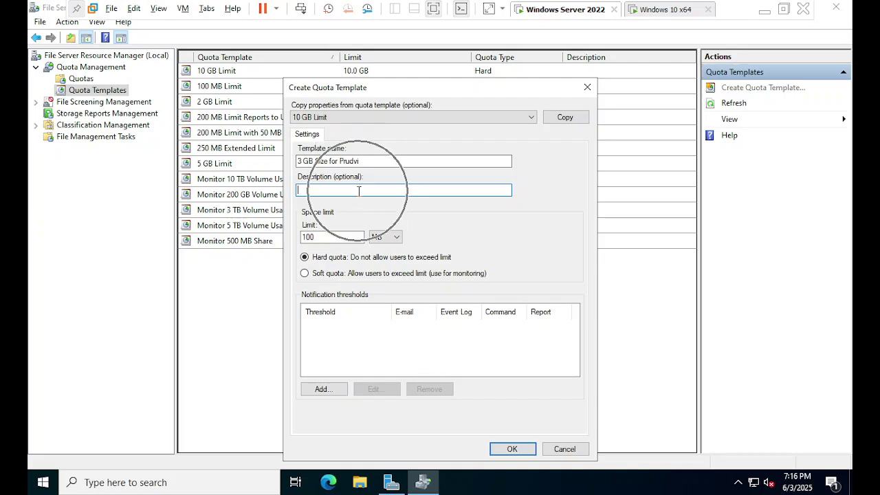
Set the template's space limit to 3 GB
{"action": "left_click", "coordinate": [335, 241]}
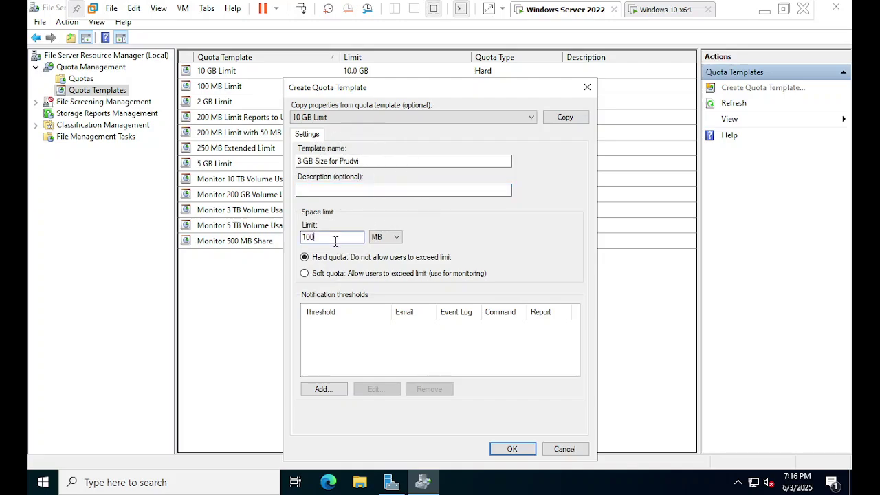
{"action": "left_click", "coordinate": [390, 239]}
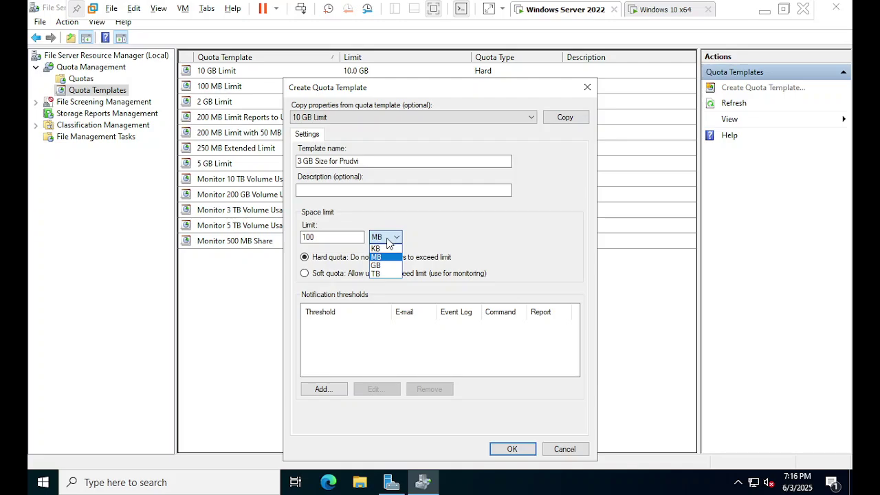
{"action": "left_click", "coordinate": [389, 239]}
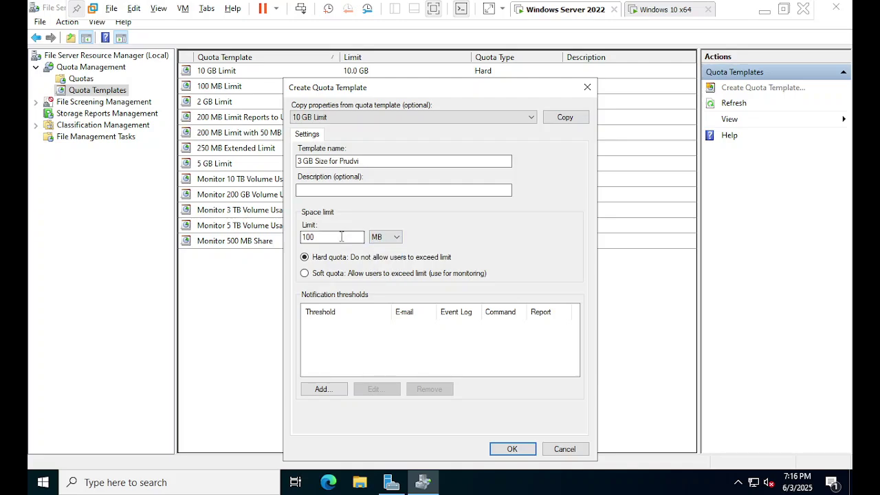
{"action": "double_click", "coordinate": [341, 237]}
{"action": "left_click", "coordinate": [341, 237]}
{"action": "left_click", "coordinate": [382, 236]}
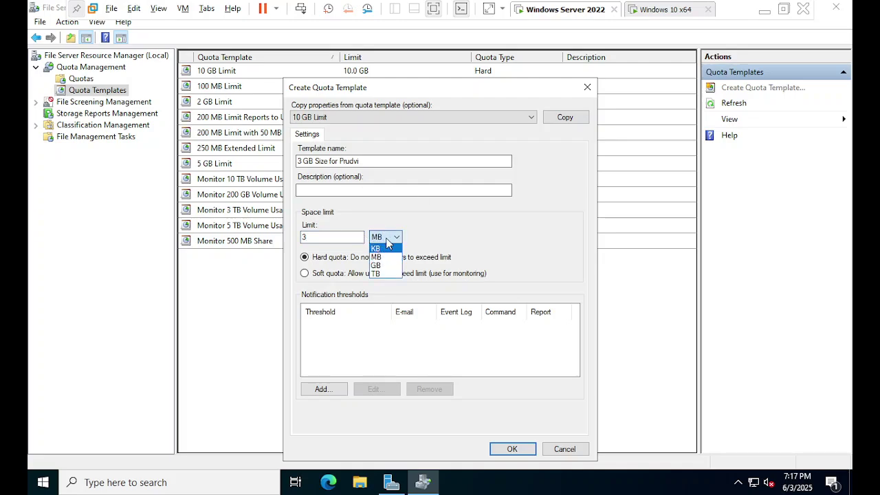
{"action": "left_click", "coordinate": [392, 259]}
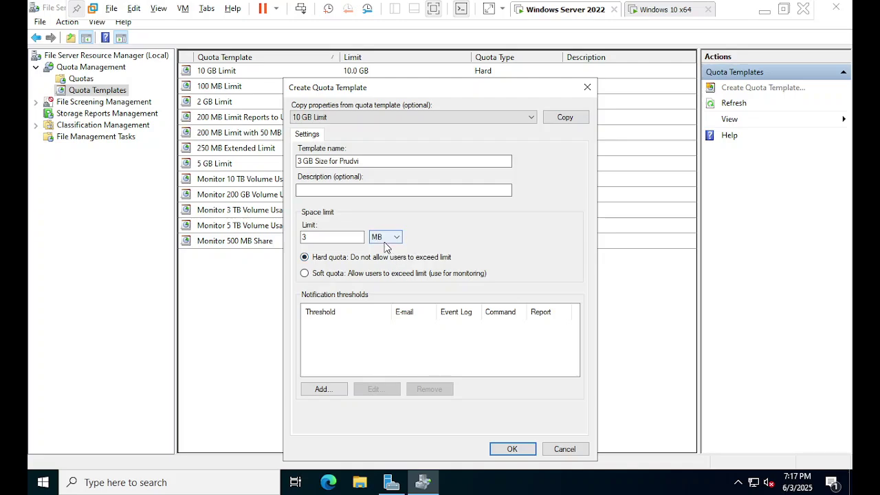
{"action": "left_click", "coordinate": [391, 238]}
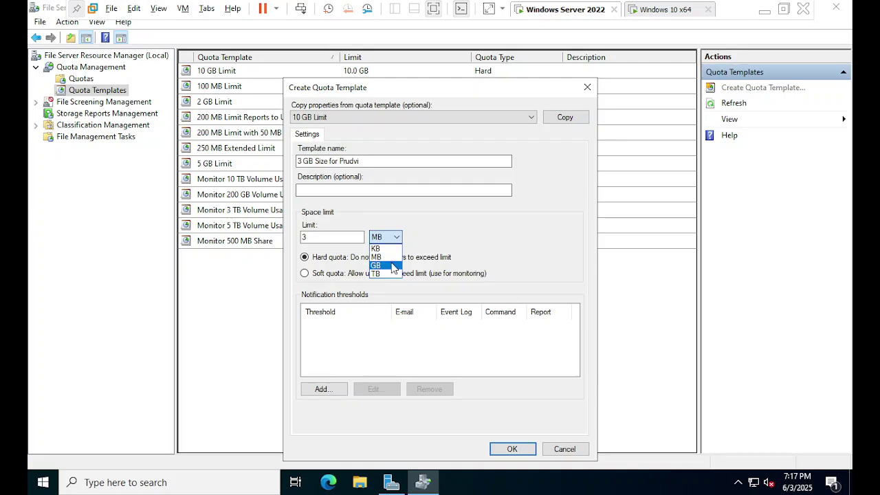
{"action": "left_click", "coordinate": [388, 266]}
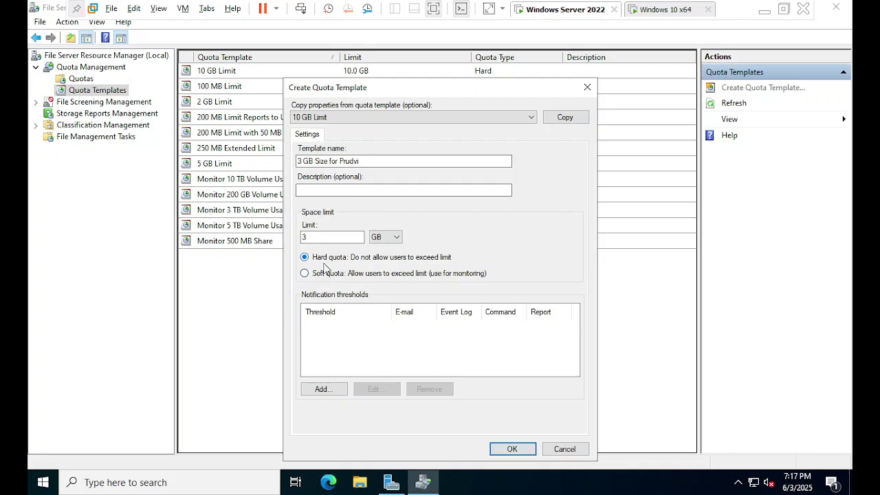
View the notification threshold options, close them without adding a threshold, and save the 3 GB hard quota template
{"action": "left_click", "coordinate": [323, 389]}
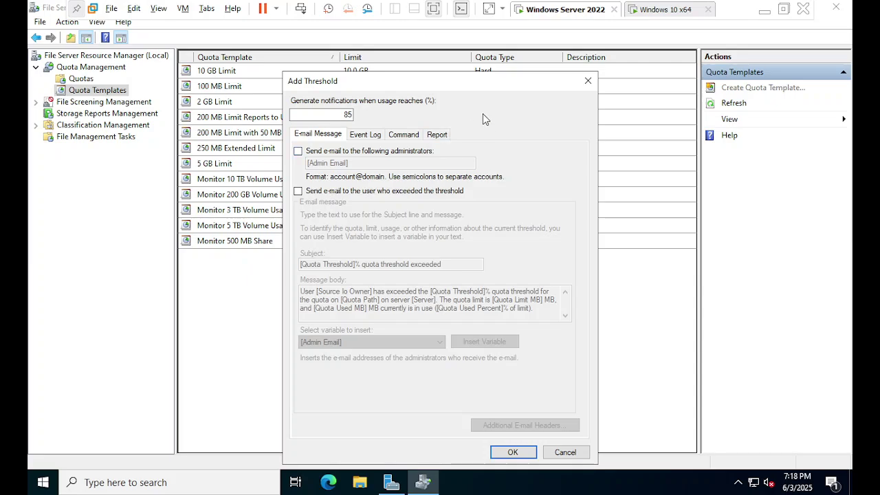
{"action": "left_click", "coordinate": [588, 82]}
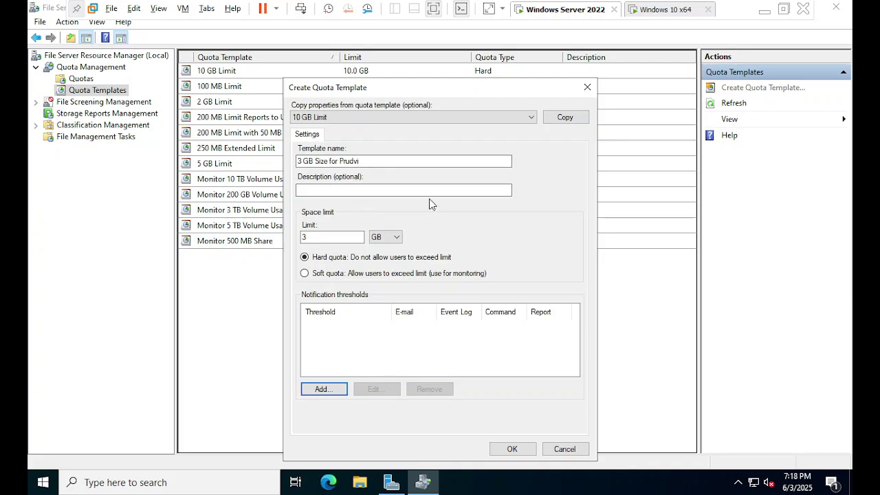
{"action": "left_click", "coordinate": [516, 451]}
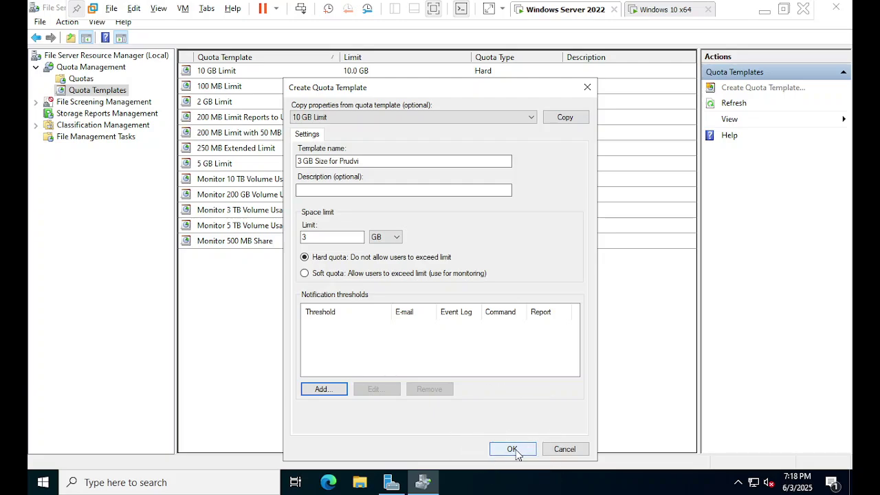
{"action": "left_click", "coordinate": [517, 450]}
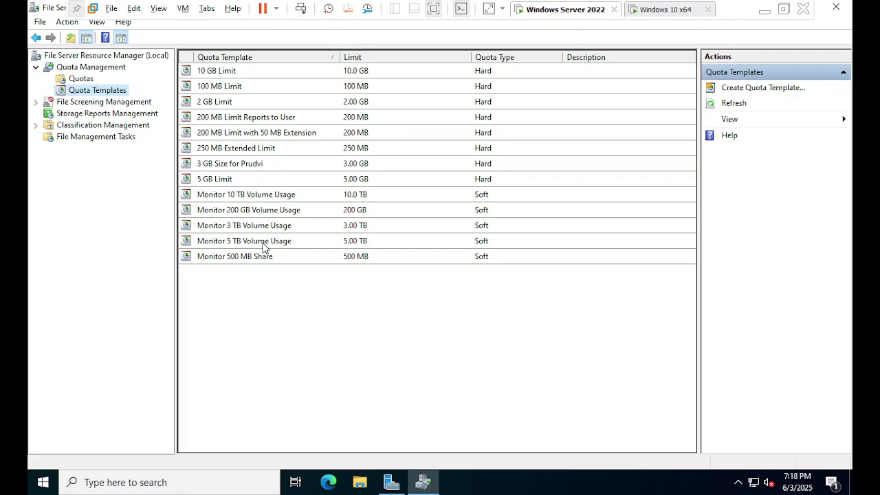
Start a new quota and set its path to the Homefile folder on New Volume (E:)
{"action": "left_click", "coordinate": [252, 167]}
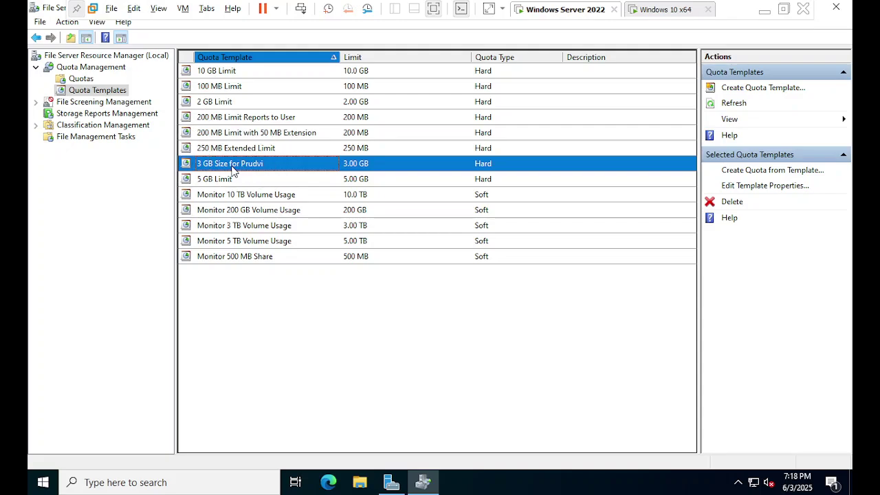
{"action": "left_click", "coordinate": [81, 80]}
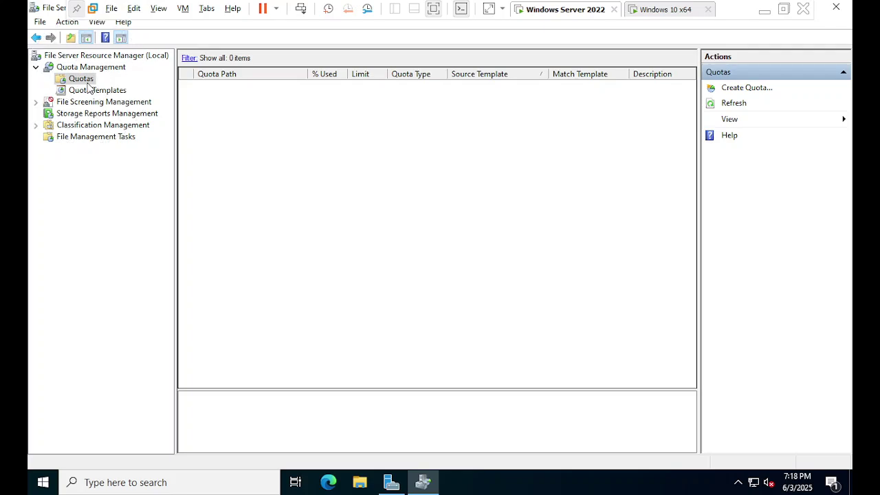
{"action": "right_click", "coordinate": [88, 83]}
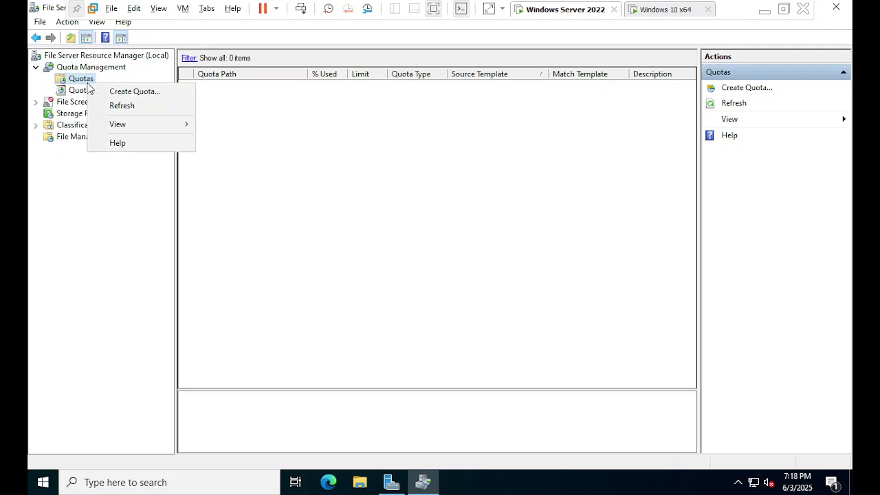
{"action": "left_click", "coordinate": [156, 94]}
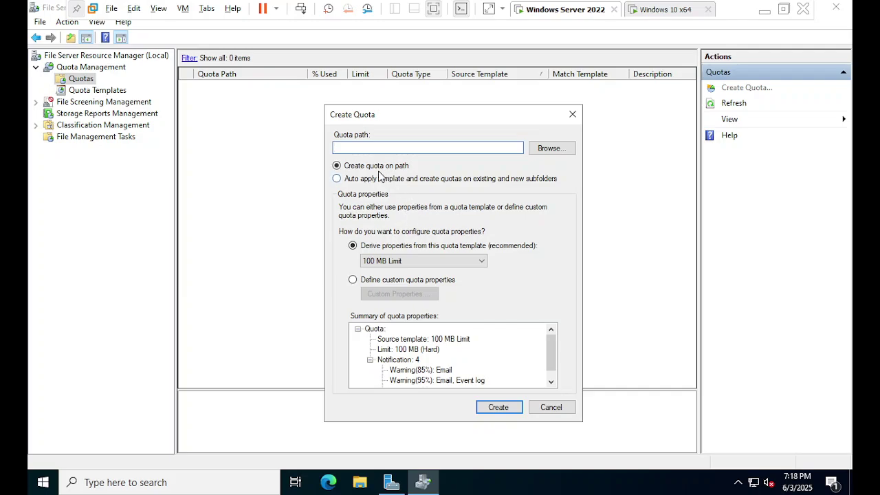
{"action": "left_click", "coordinate": [495, 147]}
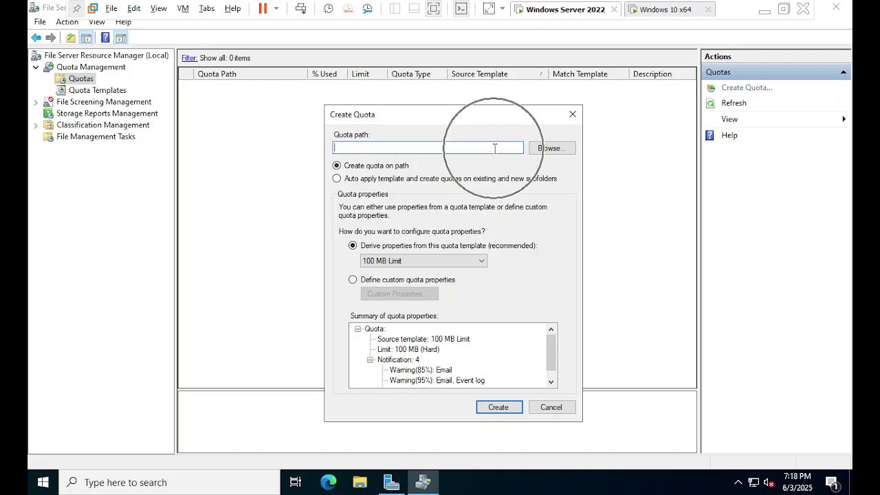
{"action": "left_click", "coordinate": [554, 148]}
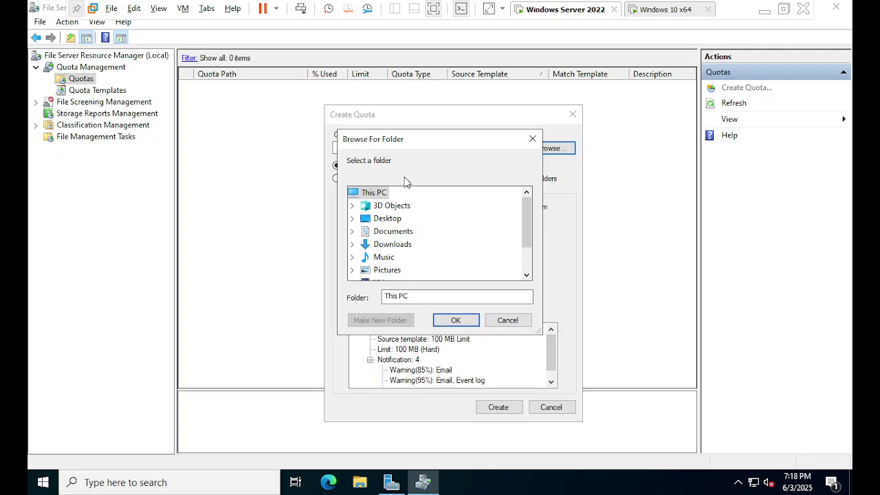
{"action": "left_click_drag", "start_coordinate": [433, 141], "coordinate": [417, 158]}
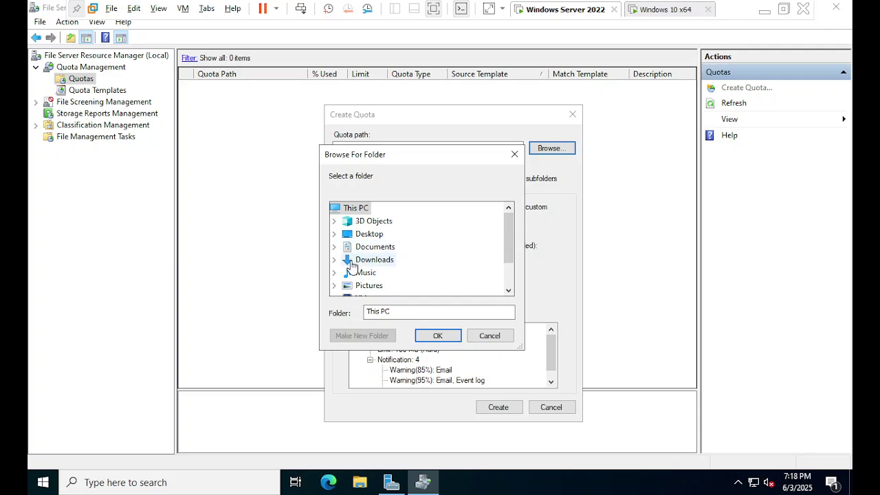
{"action": "scroll", "coordinate": [349, 267], "scroll_direction": "down", "scroll_amount": 1}
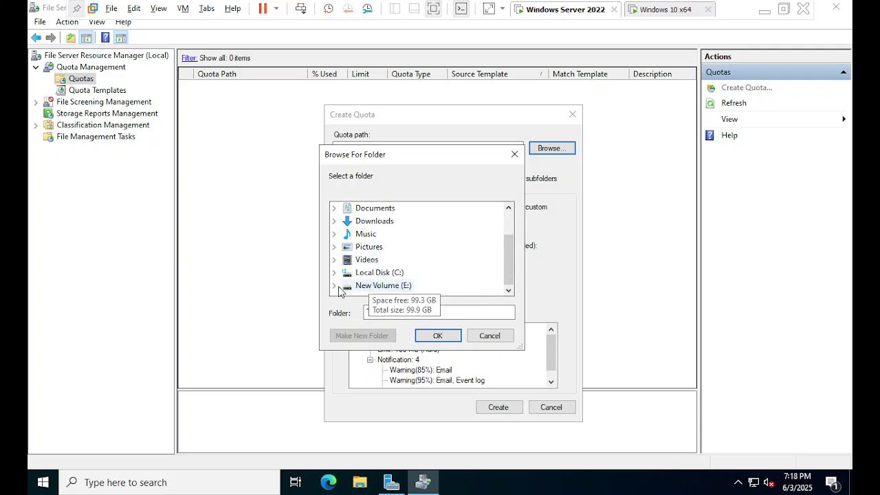
{"action": "left_click", "coordinate": [335, 286]}
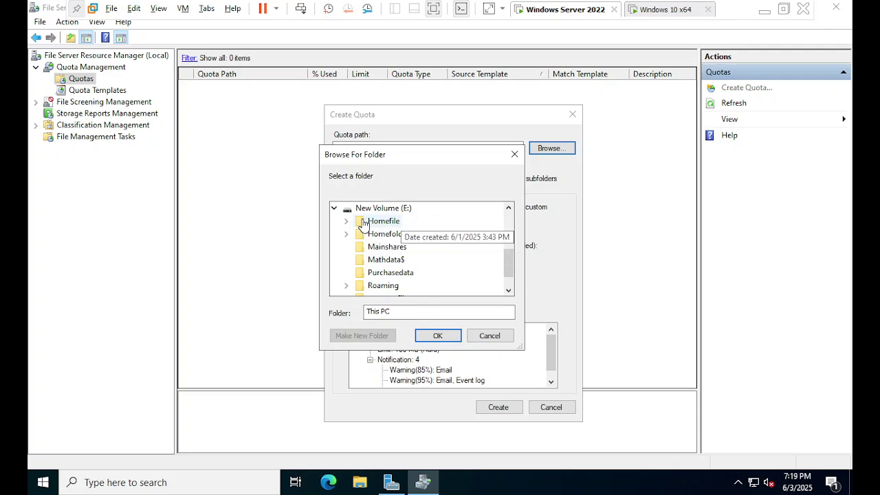
{"action": "left_click", "coordinate": [382, 222]}
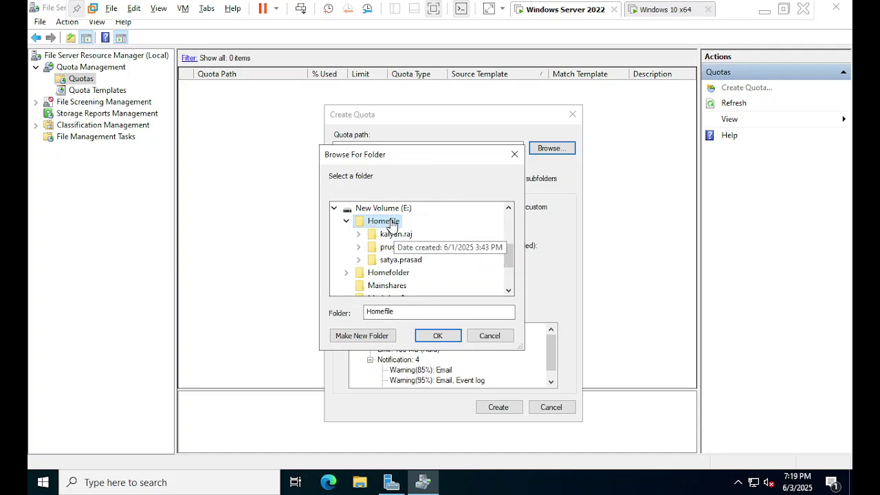
{"action": "key", "text": "ctrl"}
{"action": "key", "text": "ctrl"}
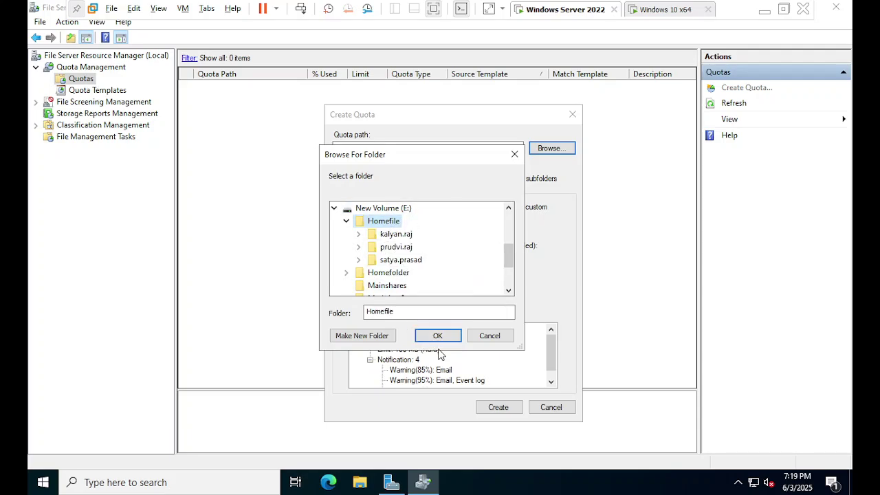
{"action": "left_click", "coordinate": [438, 336]}
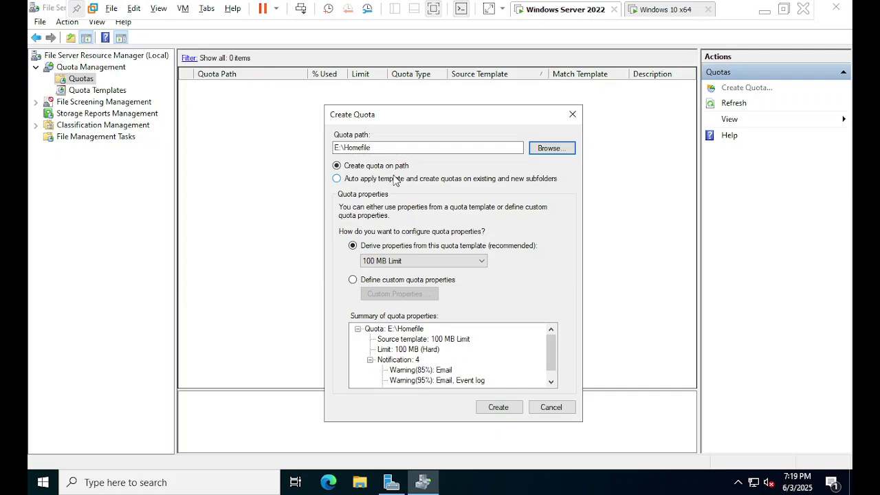
Review the quota templates available for deriving the quota's properties, keeping the 100 MB Limit template selected
{"action": "left_click", "coordinate": [417, 261]}
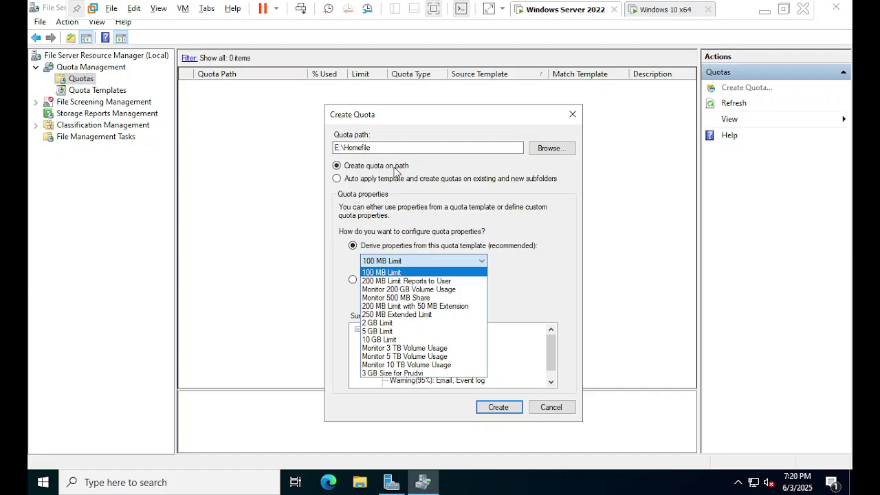
{"action": "left_click", "coordinate": [473, 225]}
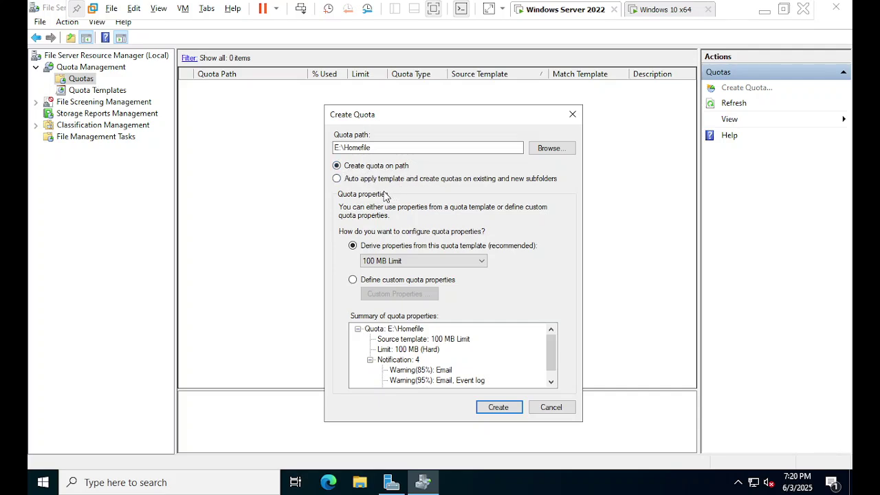
{"action": "left_click", "coordinate": [412, 262]}
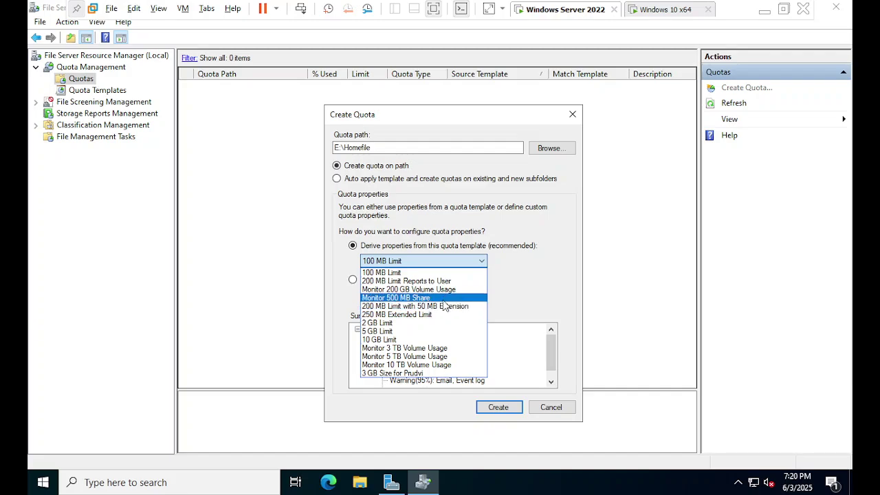
{"action": "key", "text": "Up"}
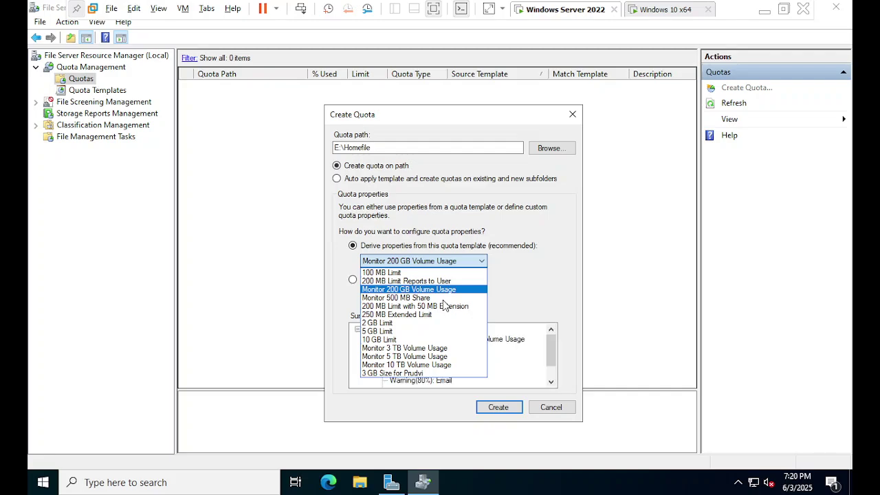
{"action": "key", "text": "Down"}
{"action": "key", "text": "Down"}
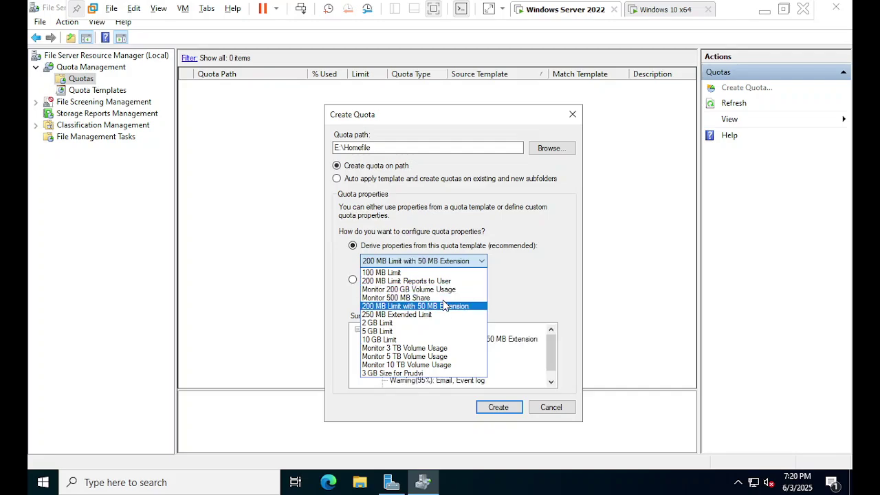
{"action": "key", "text": "Down"}
{"action": "key", "text": "Down"}
{"action": "key", "text": "Down"}
{"action": "key", "text": "Down"}
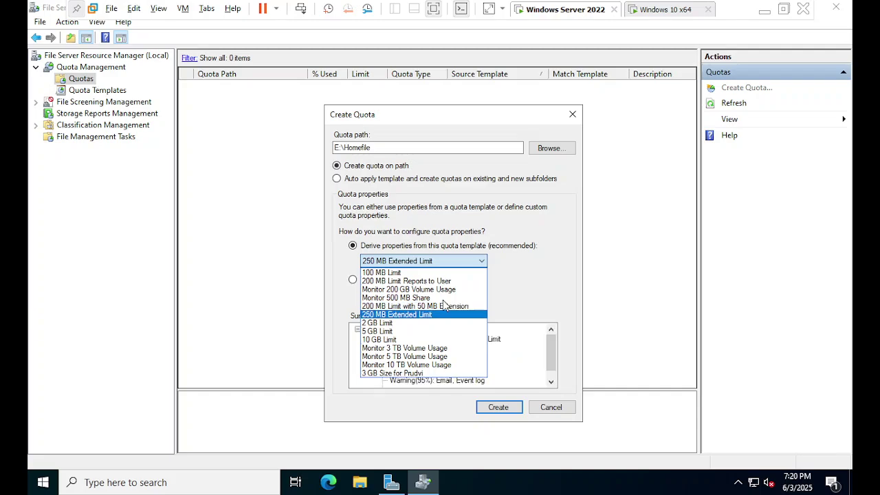
{"action": "key", "text": "Down"}
{"action": "key", "text": "Down"}
{"action": "key", "text": "Down"}
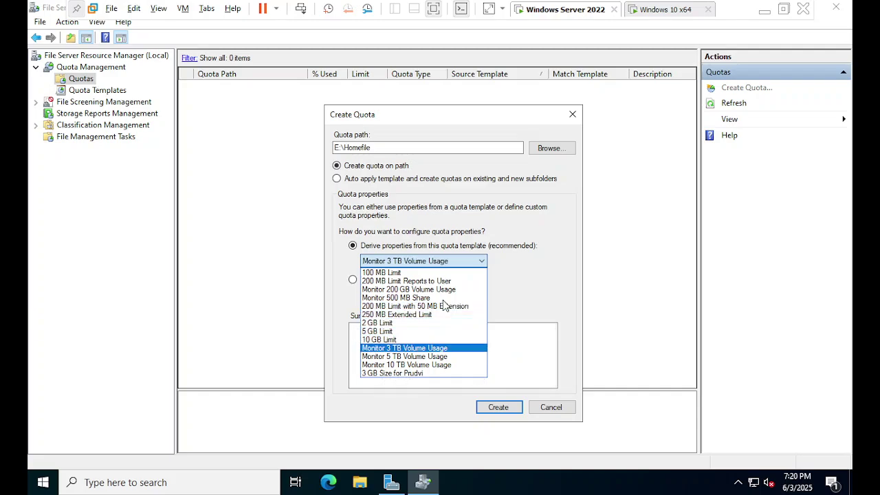
{"action": "key", "text": "Down"}
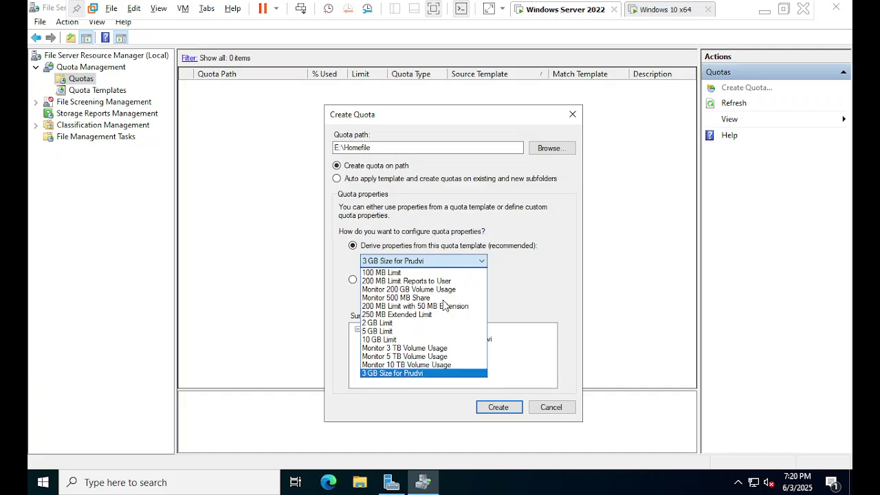
{"action": "key", "text": "Up"}
{"action": "key", "text": "Up"}
{"action": "key", "text": "Up"}
{"action": "key", "text": "Up"}
{"action": "key", "text": "Up"}
{"action": "key", "text": "Up"}
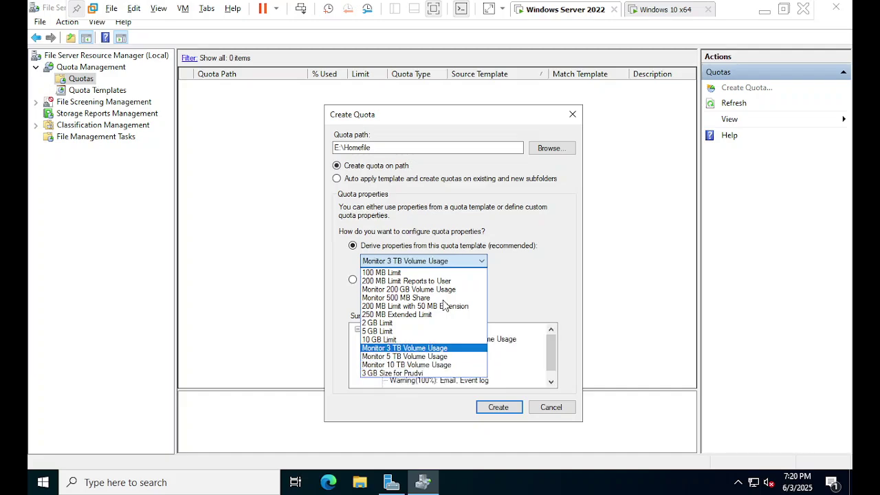
{"action": "key", "text": "Up"}
{"action": "key", "text": "Up"}
{"action": "key", "text": "Up"}
{"action": "key", "text": "Up"}
{"action": "key", "text": "Up"}
{"action": "key", "text": "Up"}
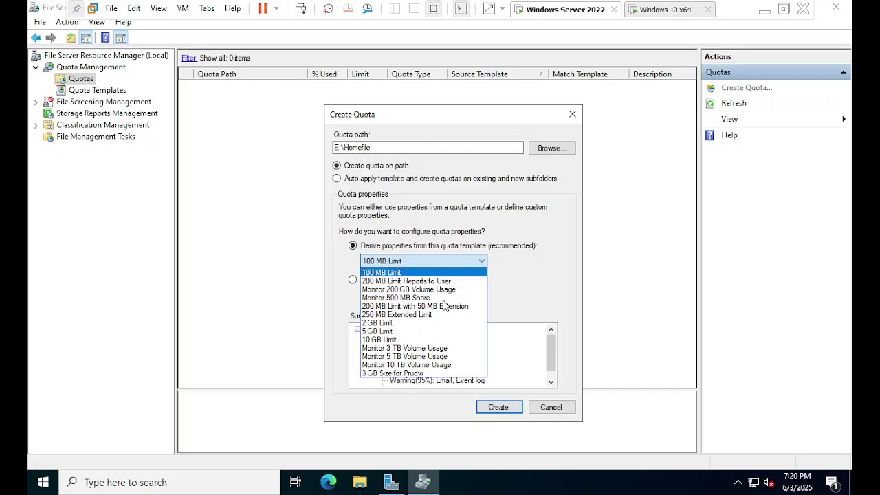
{"action": "key", "text": "Return"}
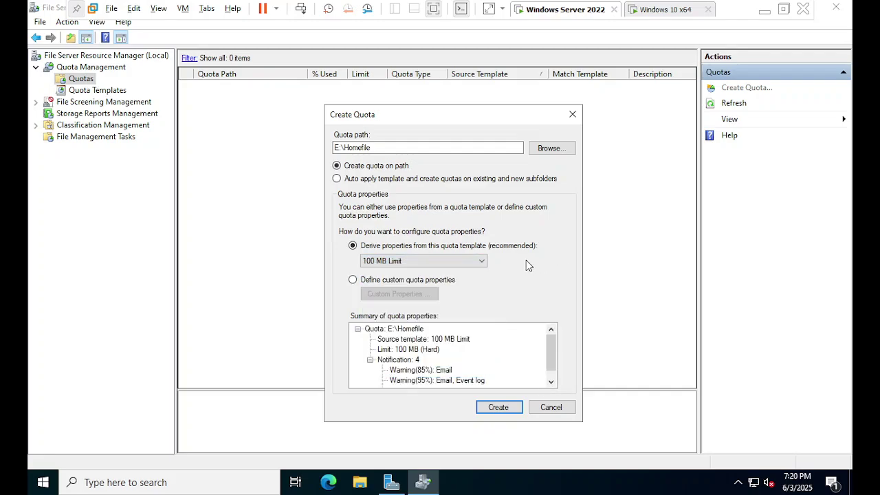
Derive the E:\Homefile quota's properties from the user's 3 GB size template and create the quota on that path
{"action": "left_click", "coordinate": [455, 265]}
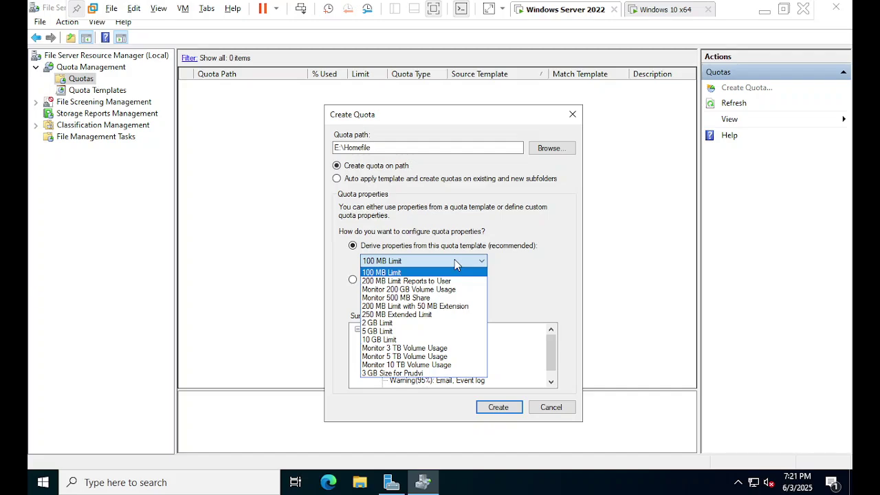
{"action": "left_click", "coordinate": [432, 373]}
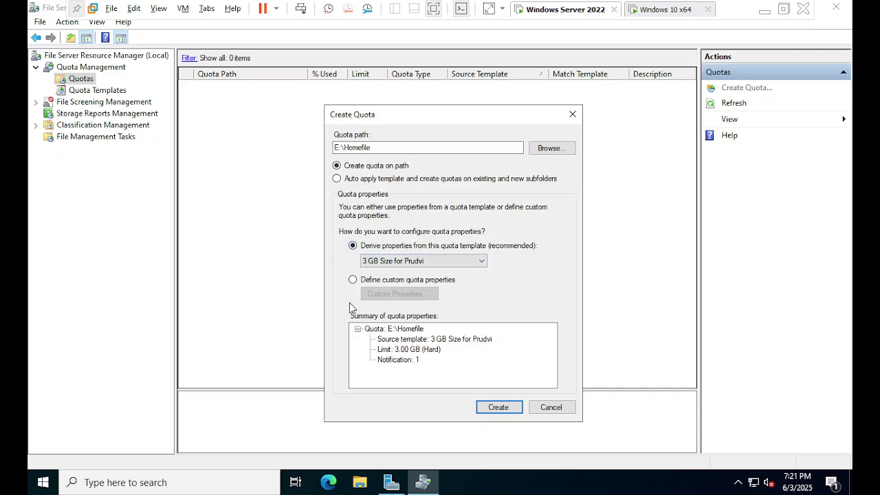
{"action": "left_click", "coordinate": [499, 408]}
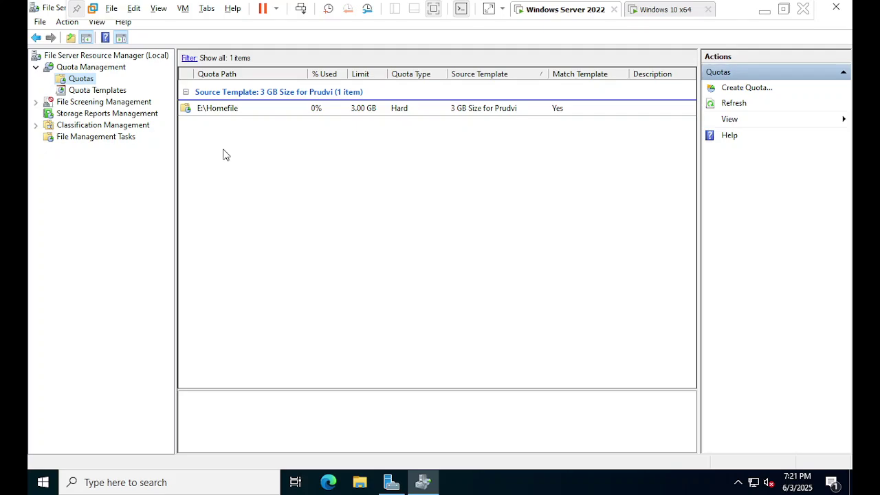
View the details of the E:\Homefile quota and switch to the Windows 10 x64 virtual machine
{"action": "left_click", "coordinate": [227, 112]}
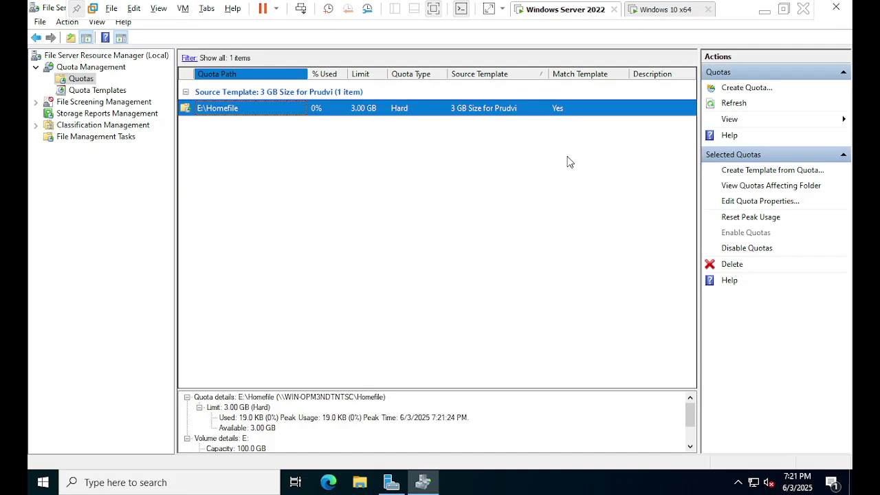
{"action": "left_click", "coordinate": [646, 9]}
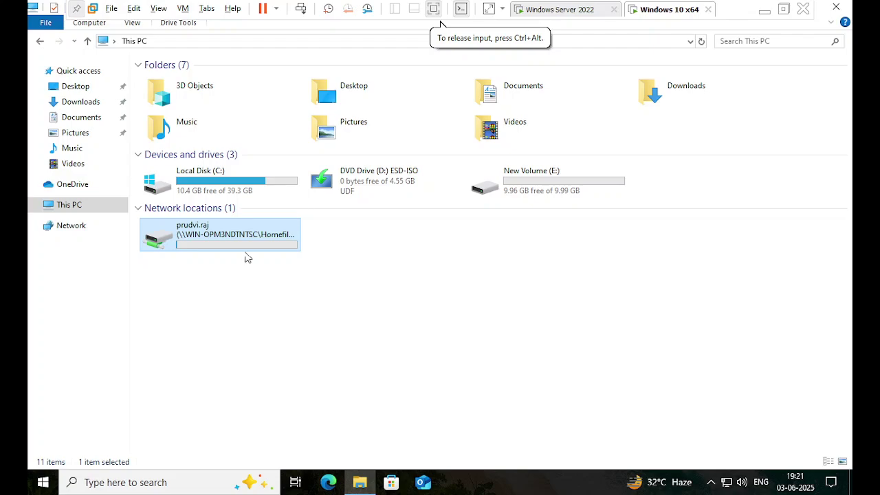
{"action": "right_click", "coordinate": [240, 250]}
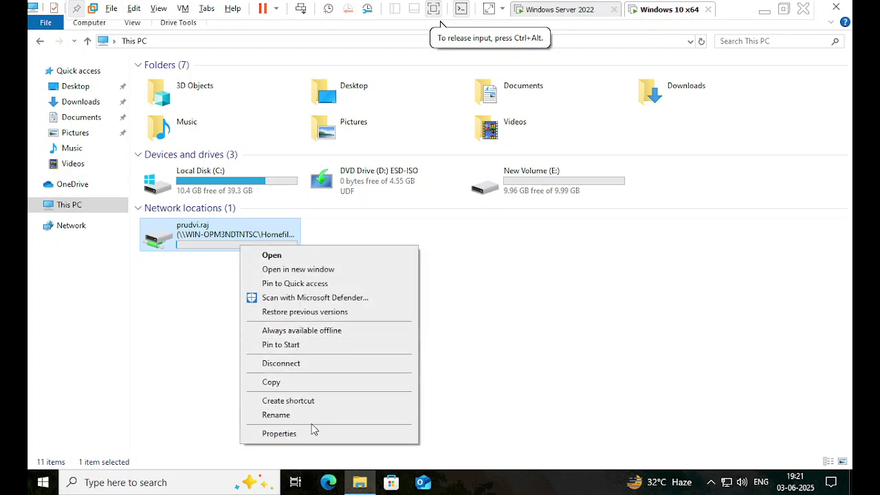
{"action": "left_click", "coordinate": [311, 419]}
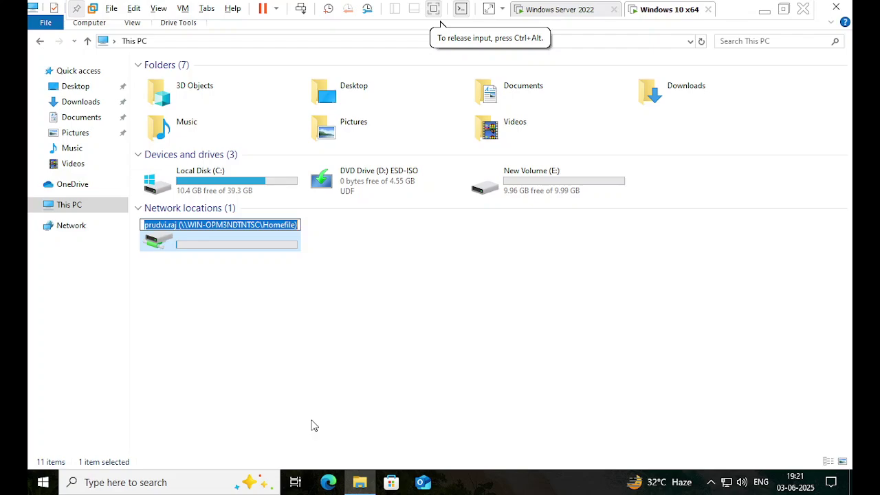
{"action": "left_click", "coordinate": [300, 357]}
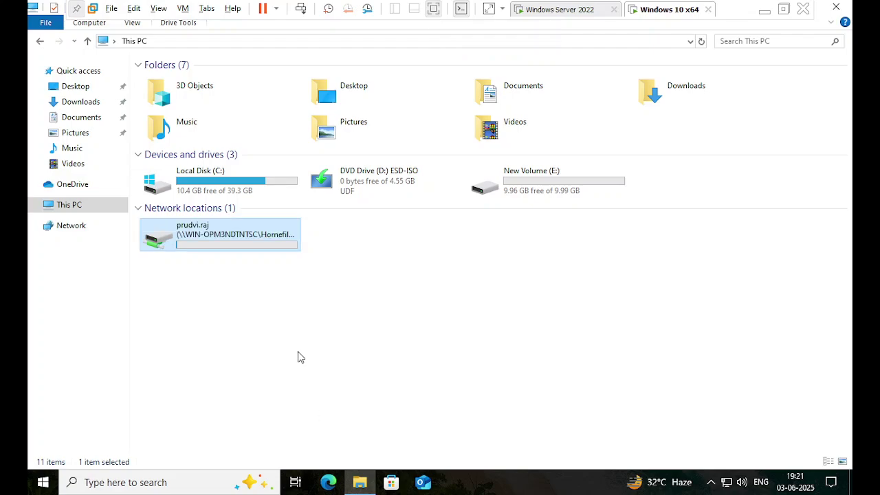
Check the mapped network home drive's capacity in its properties, close them, and return to the Windows Server 2022 virtual machine
{"action": "right_click", "coordinate": [234, 248]}
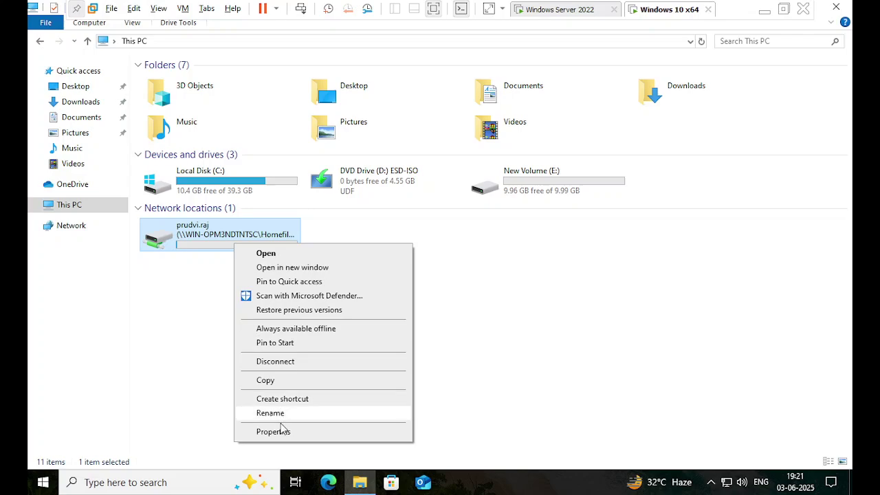
{"action": "left_click", "coordinate": [282, 431]}
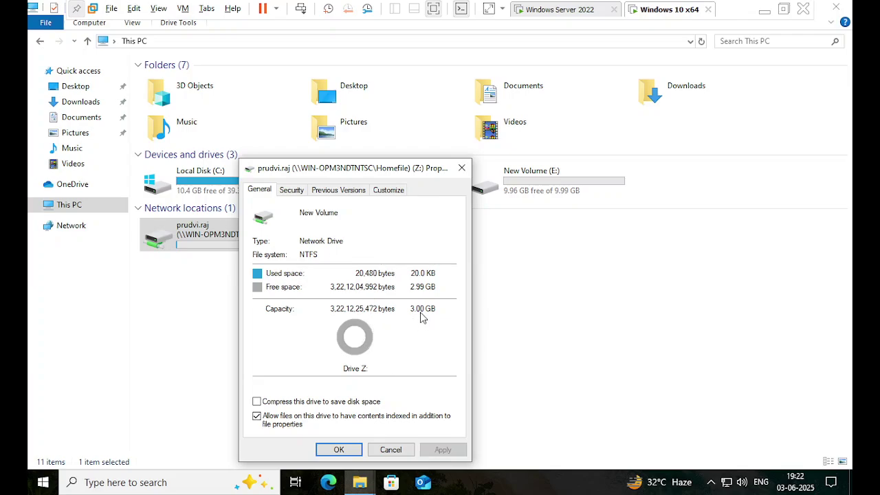
{"action": "key", "text": "ctrl"}
{"action": "key", "text": "ctrl"}
{"action": "key", "text": "ctrl"}
{"action": "key", "text": "ctrl"}
{"action": "key", "text": "ctrl"}
{"action": "key", "text": "ctrl"}
{"action": "key", "text": "ctrl"}
{"action": "left_click", "coordinate": [350, 451]}
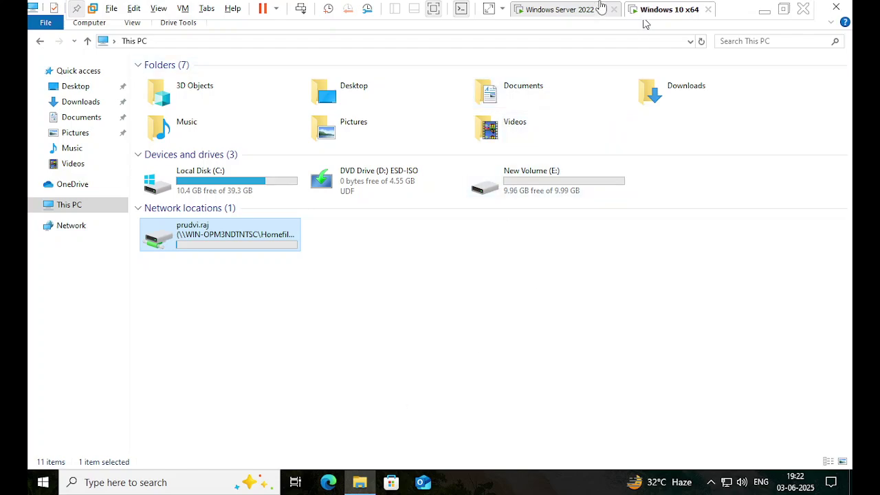
{"action": "left_click", "coordinate": [588, 7]}
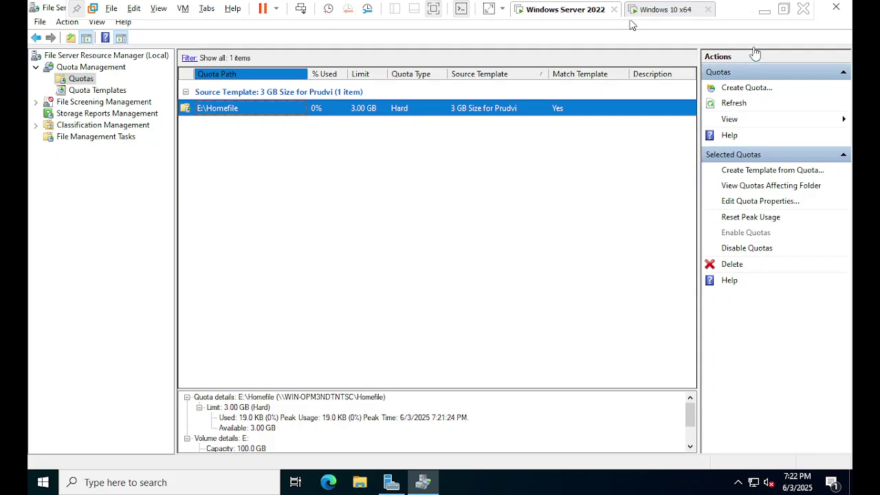
Minimize File Server Resource Manager and look at the mapped network home drive again on the Windows 10 x64 virtual machine
{"action": "left_click", "coordinate": [424, 482]}
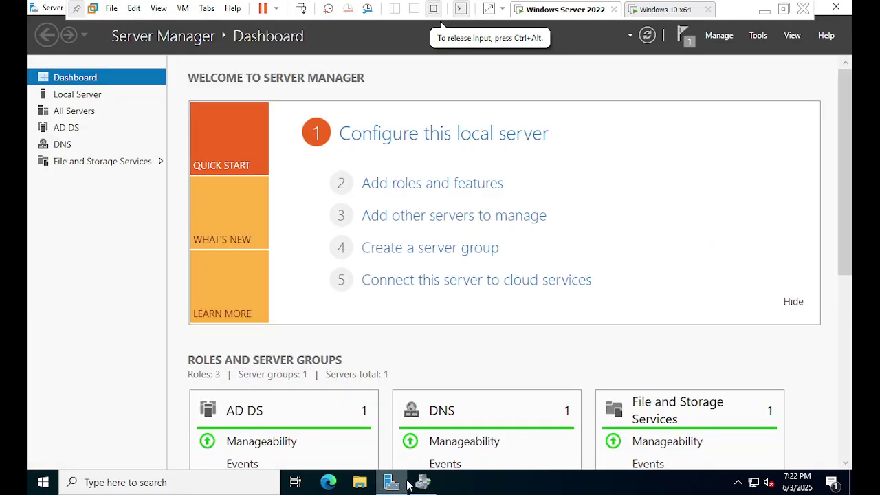
{"action": "left_click", "coordinate": [670, 14]}
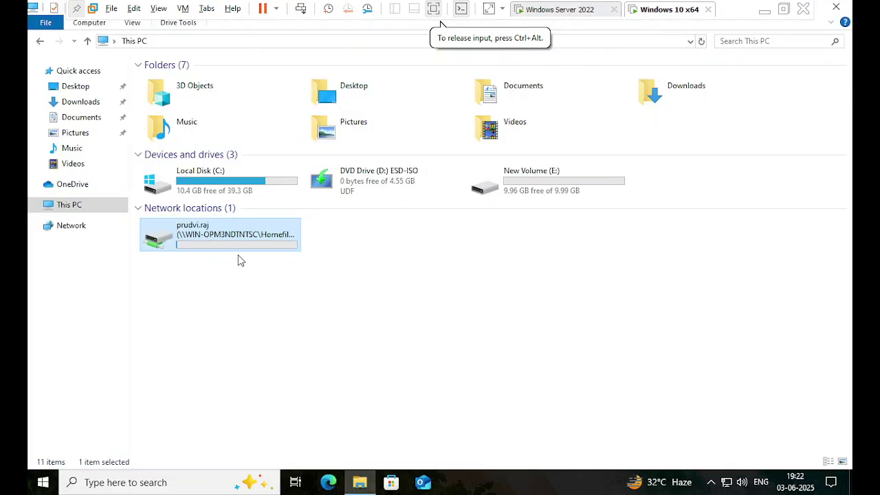
{"action": "right_click", "coordinate": [240, 249]}
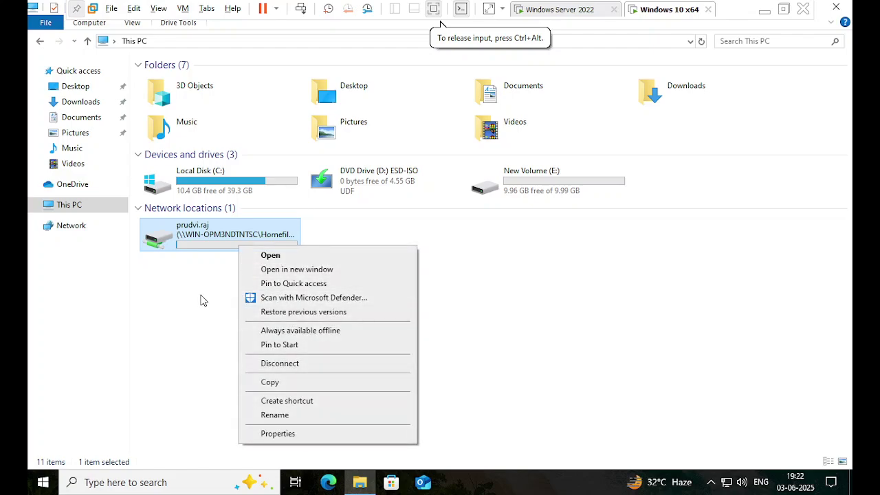
{"action": "left_click", "coordinate": [205, 300]}
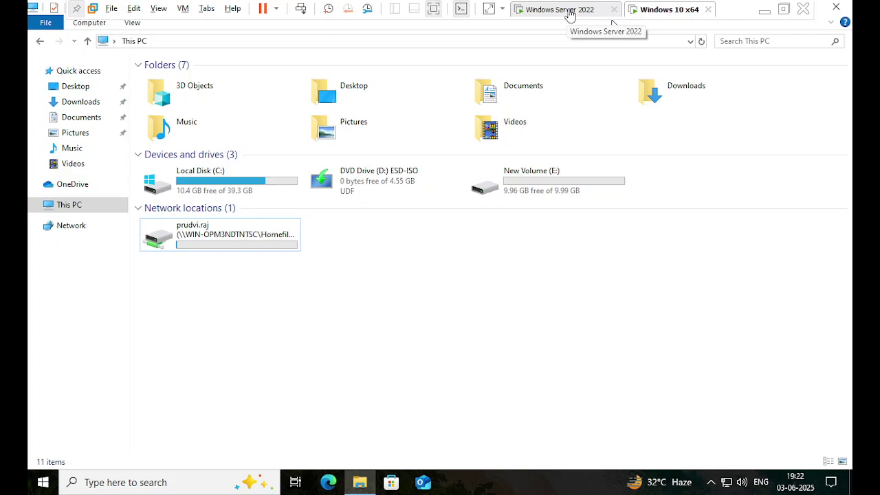
Return to the Windows Server 2022 virtual machine and minimize the virtual machine window to show the host desktop
{"action": "left_click", "coordinate": [569, 15]}
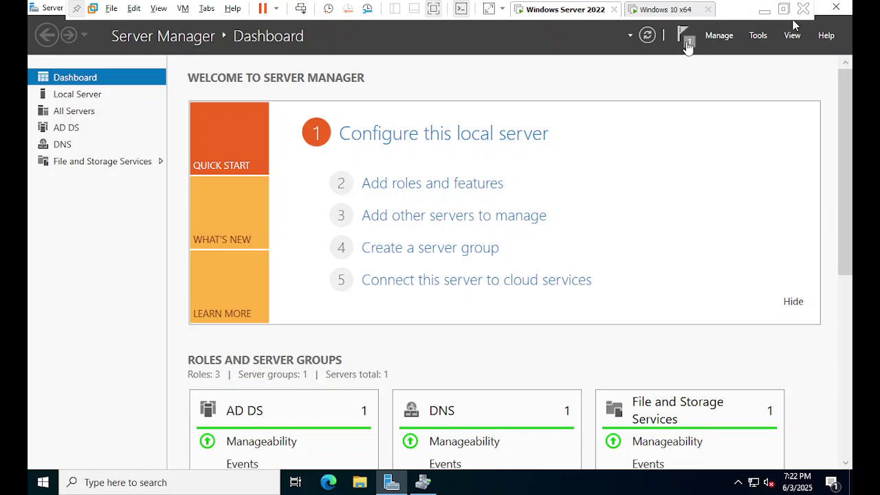
{"action": "left_click", "coordinate": [664, 11]}
{"action": "left_click", "coordinate": [596, 8]}
{"action": "left_click", "coordinate": [765, 11]}
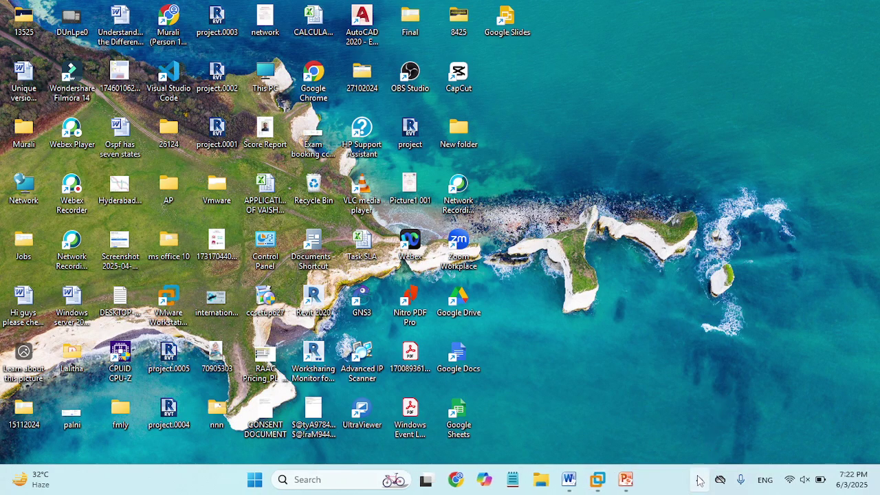